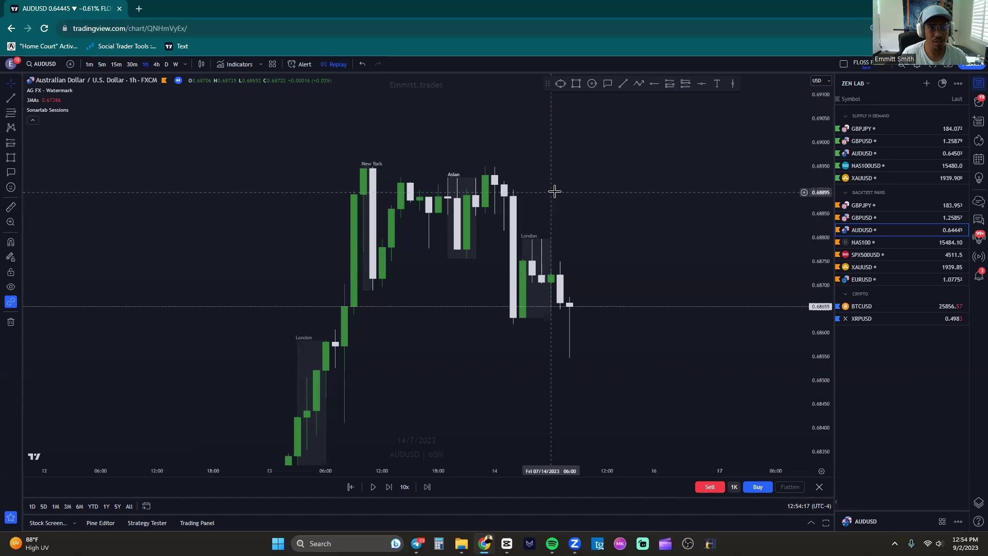
Change the AUDUSD replay chart interval from 1 hour to 15 minutes.
{"action": "type", "text": "15"}
{"action": "key", "text": "Return"}
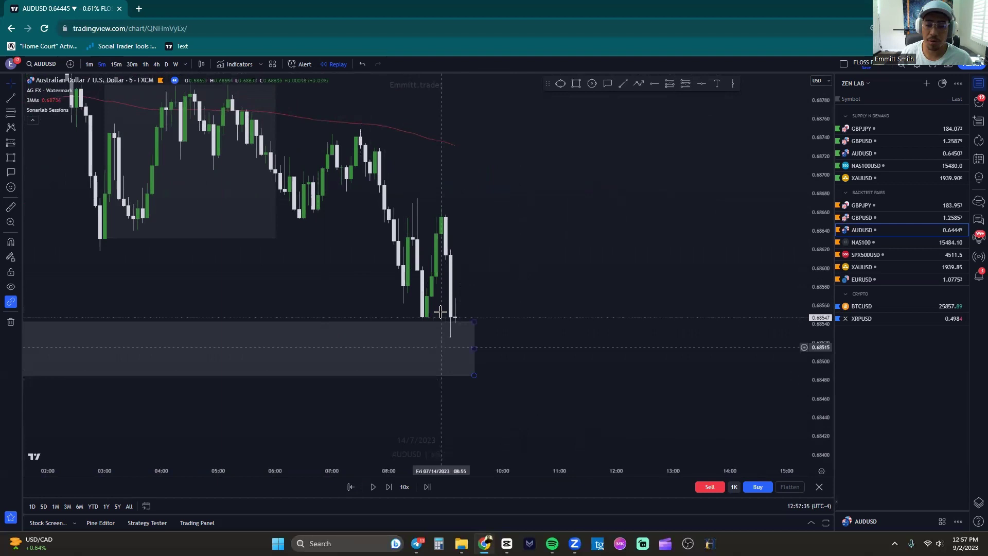
Place a long position at the latest candle, with the stop just below the wick and about 2.67 R:R.
{"action": "left_click", "coordinate": [670, 84]}
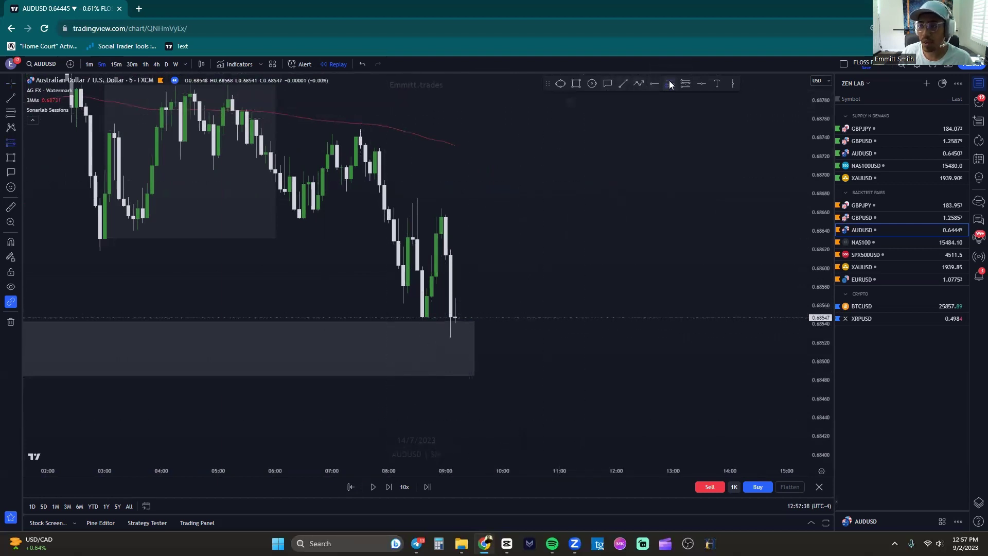
{"action": "left_click", "coordinate": [459, 296]}
{"action": "left_click_drag", "start_coordinate": [459, 296], "coordinate": [459, 295]}
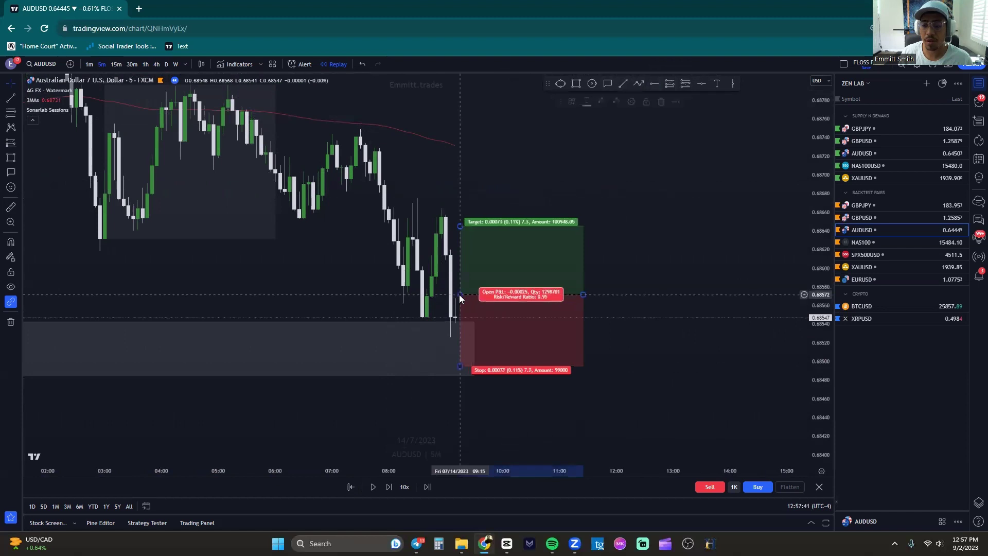
{"action": "left_click_drag", "start_coordinate": [460, 366], "coordinate": [462, 340]}
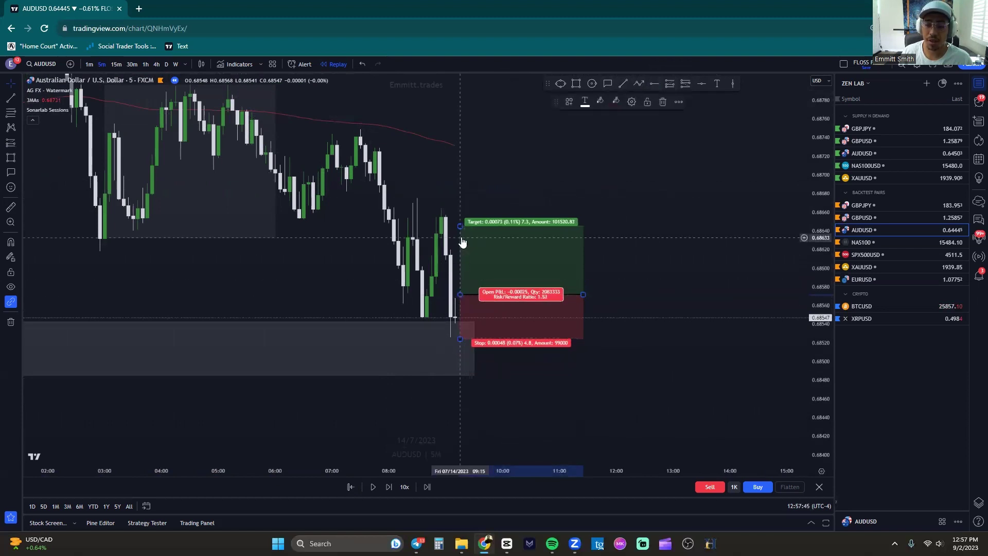
{"action": "left_click_drag", "start_coordinate": [461, 226], "coordinate": [472, 175]}
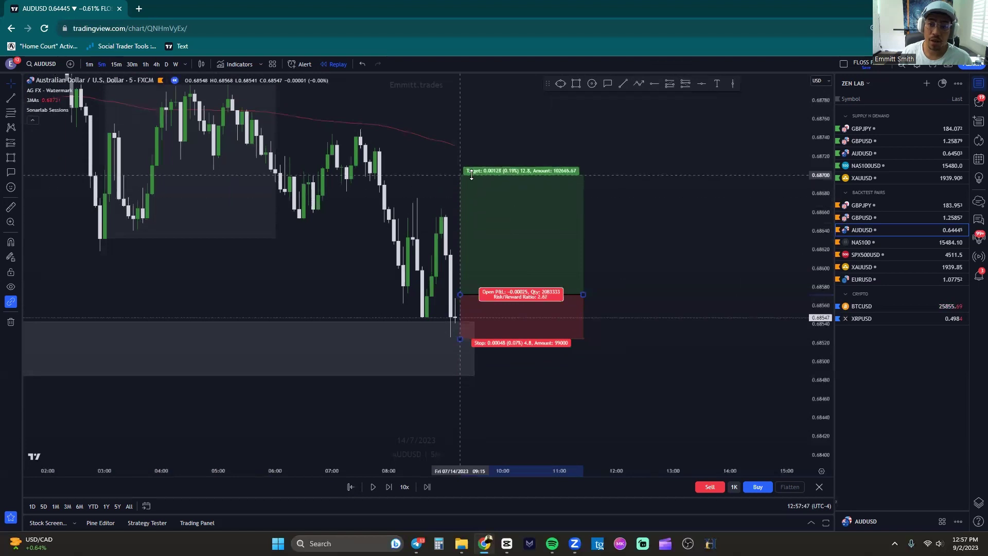
{"action": "left_click", "coordinate": [598, 247]}
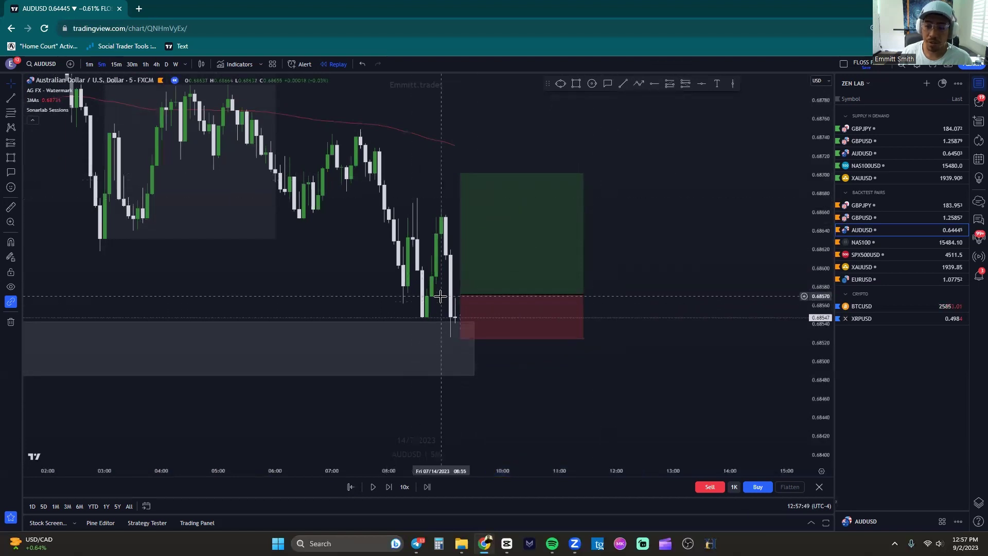
Advance the replay two bars, stretch the demand zone right, and delete the stopped-out long.
{"action": "left_click", "coordinate": [387, 487]}
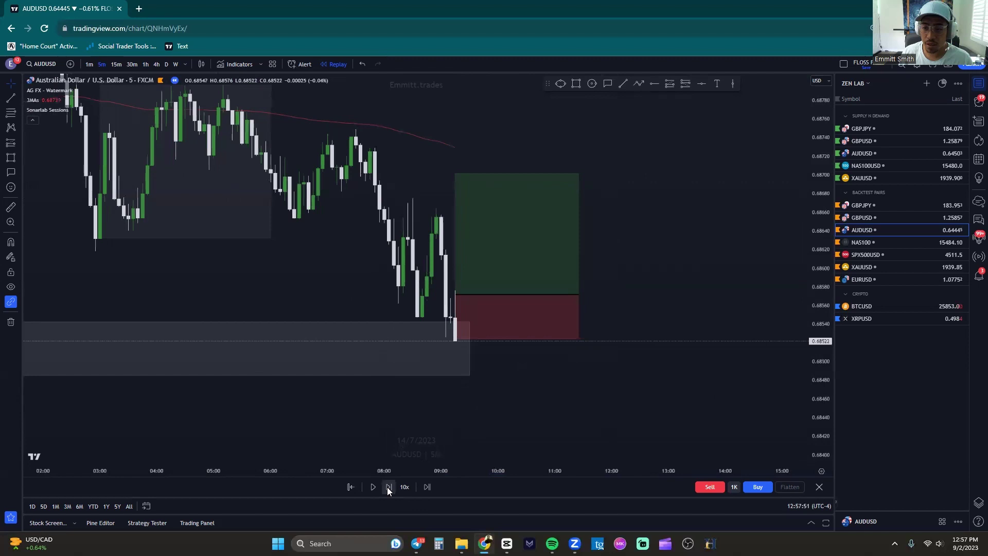
{"action": "left_click", "coordinate": [387, 487]}
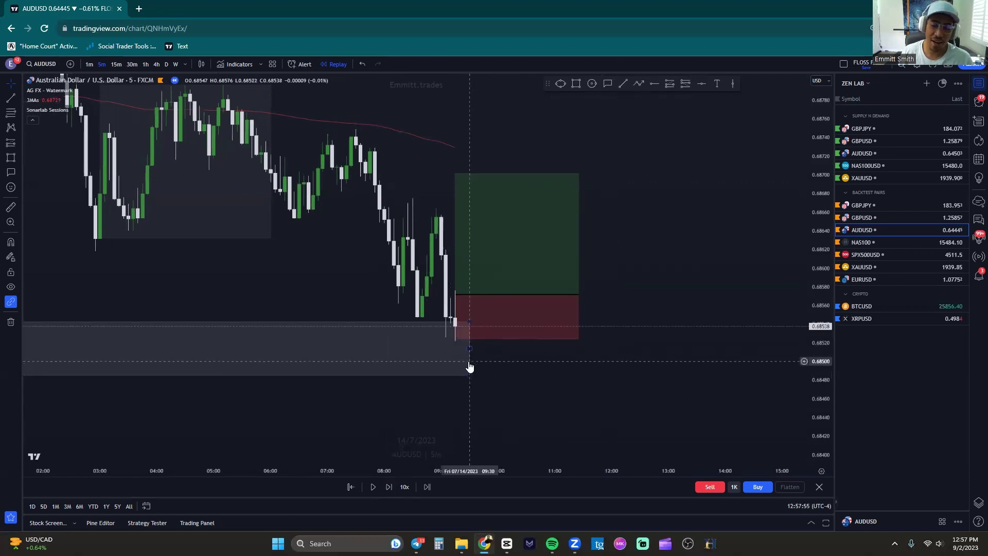
{"action": "left_click_drag", "start_coordinate": [467, 342], "coordinate": [572, 342]}
{"action": "left_click", "coordinate": [638, 371]}
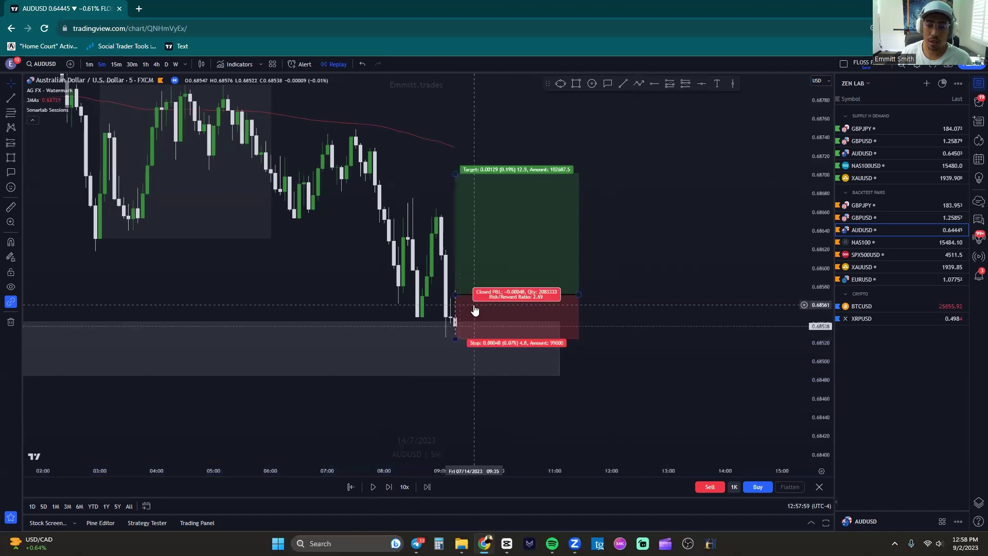
{"action": "left_click", "coordinate": [475, 310]}
{"action": "key", "text": "Delete"}
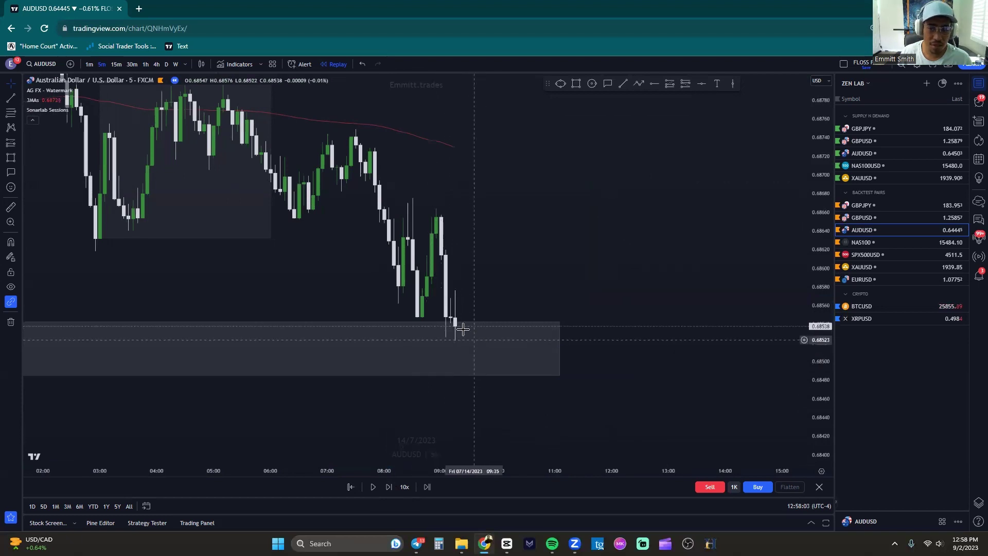
{"action": "left_click", "coordinate": [669, 85]}
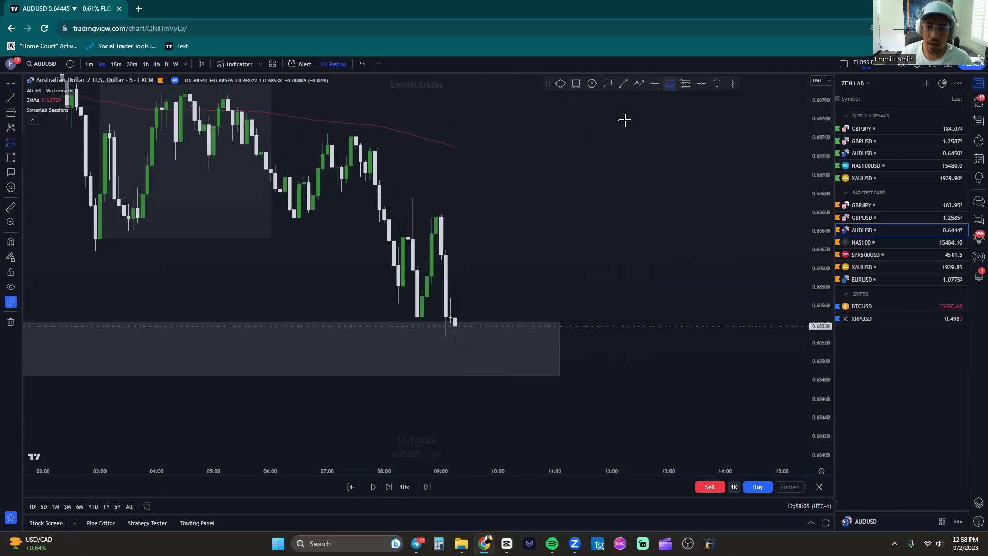
{"action": "left_click", "coordinate": [454, 297]}
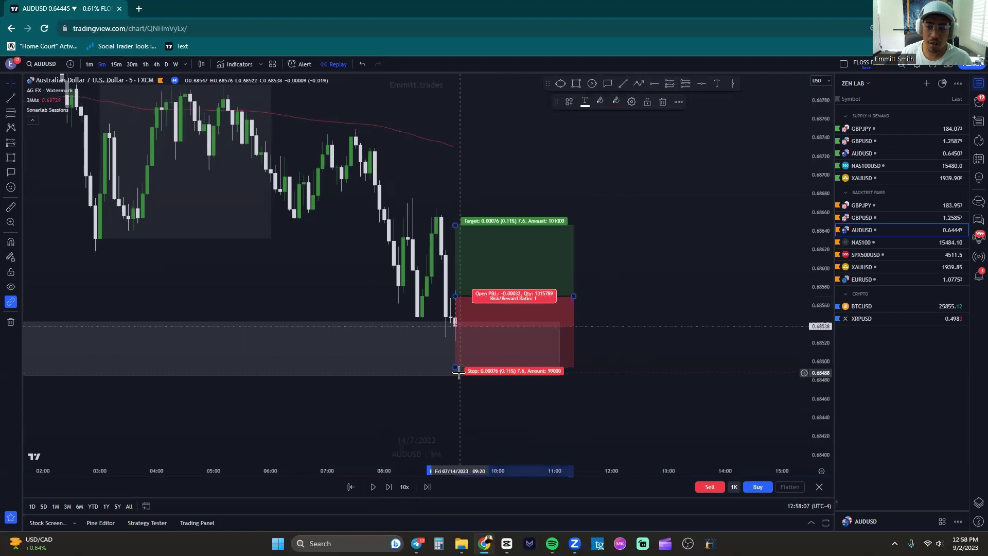
{"action": "left_click_drag", "start_coordinate": [456, 371], "coordinate": [460, 378]}
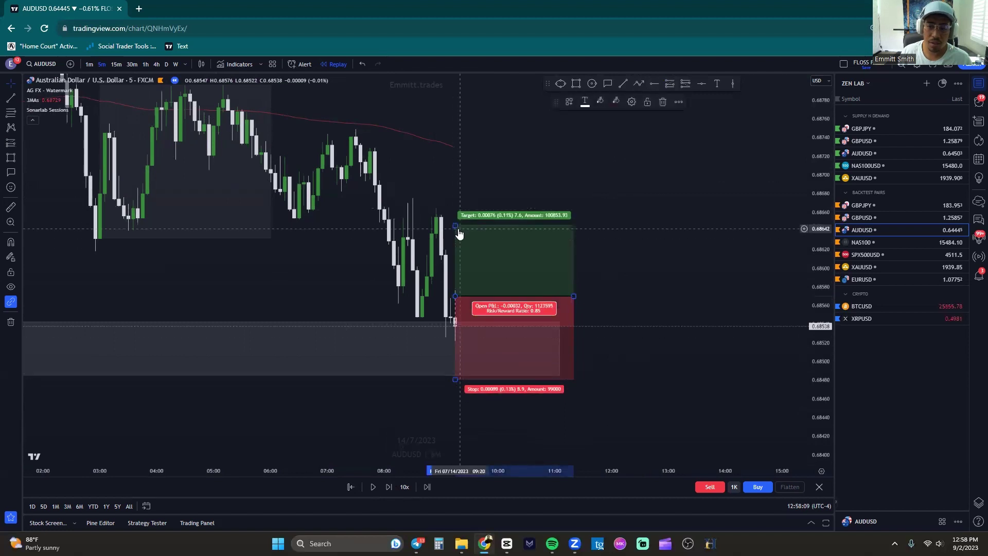
{"action": "left_click_drag", "start_coordinate": [455, 225], "coordinate": [465, 173]}
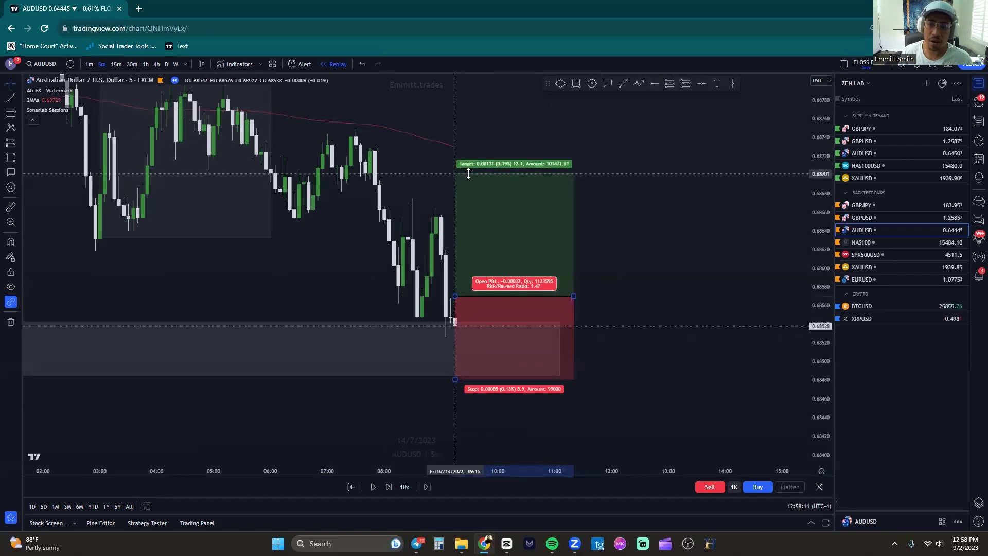
{"action": "left_click_drag", "start_coordinate": [457, 361], "coordinate": [462, 345]}
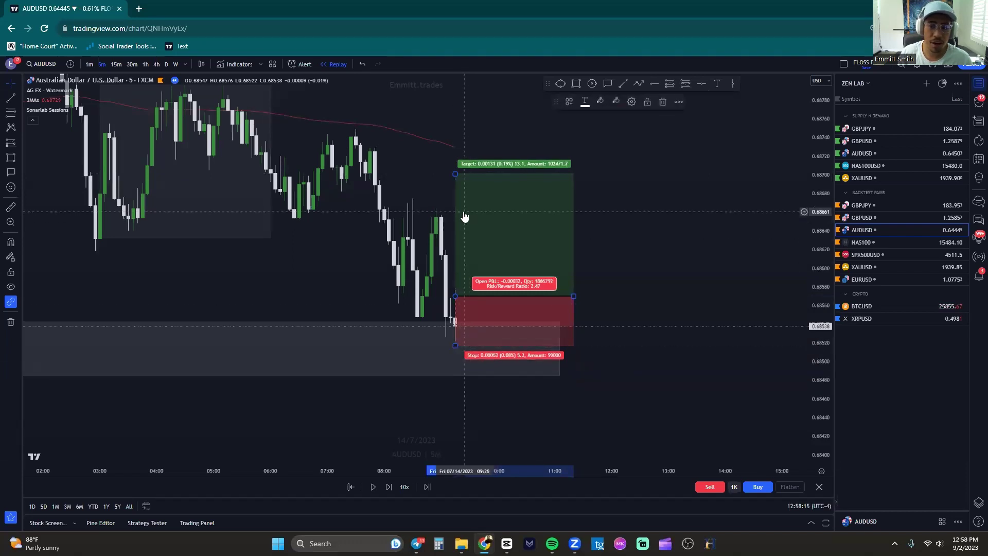
{"action": "key", "text": "Delete"}
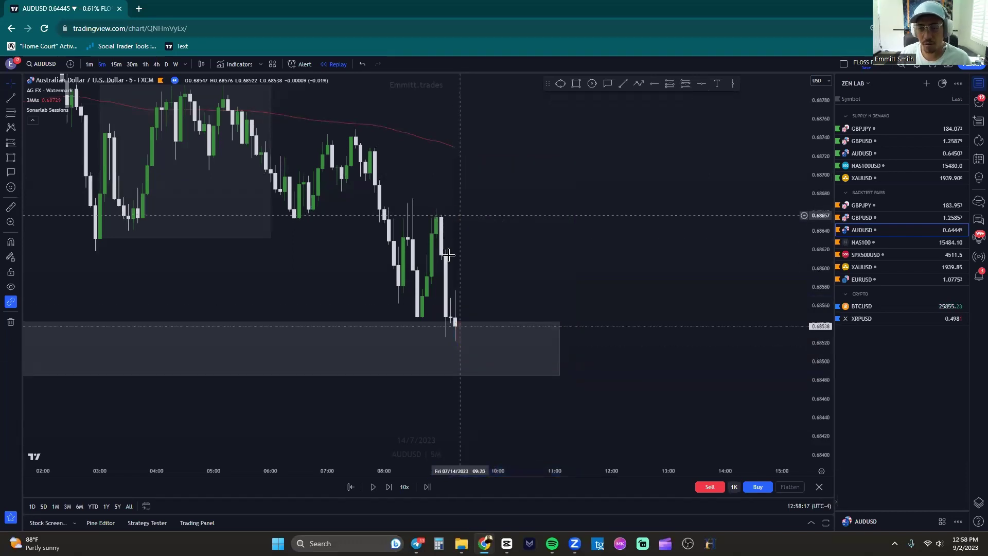
{"action": "left_click", "coordinate": [669, 83]}
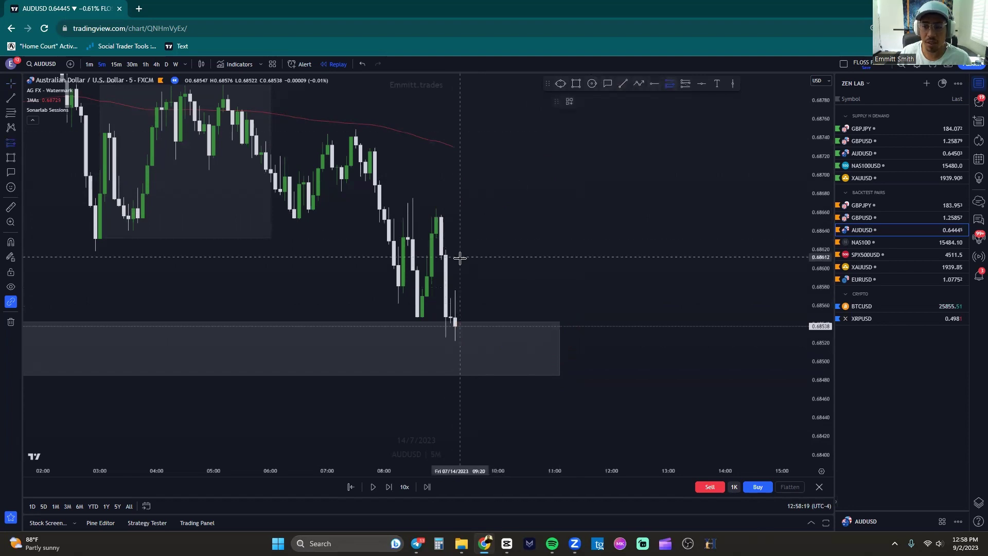
{"action": "left_click", "coordinate": [455, 295]}
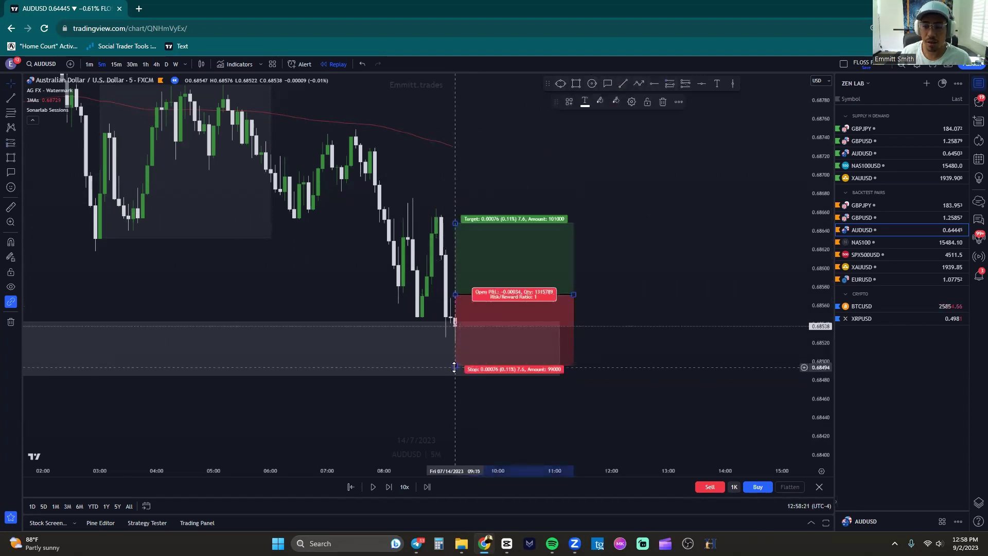
{"action": "left_click_drag", "start_coordinate": [455, 363], "coordinate": [462, 341]}
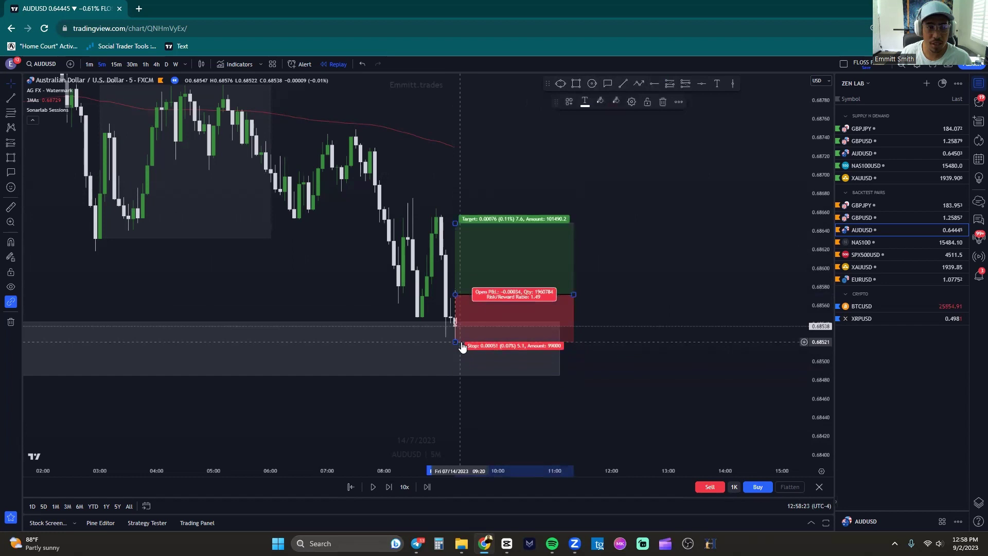
{"action": "key", "text": "Delete"}
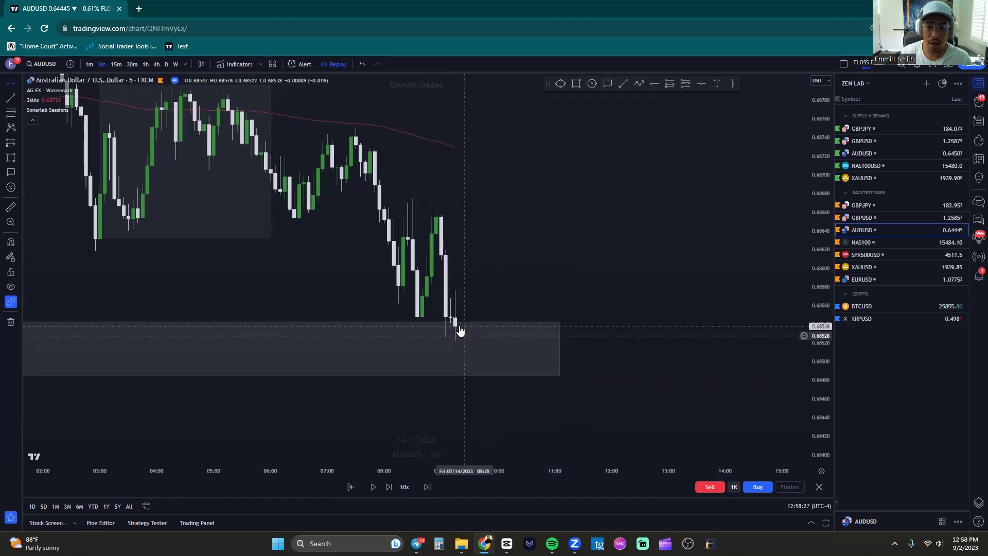
Step the AUDUSD replay forward three bars.
{"action": "left_click", "coordinate": [387, 486]}
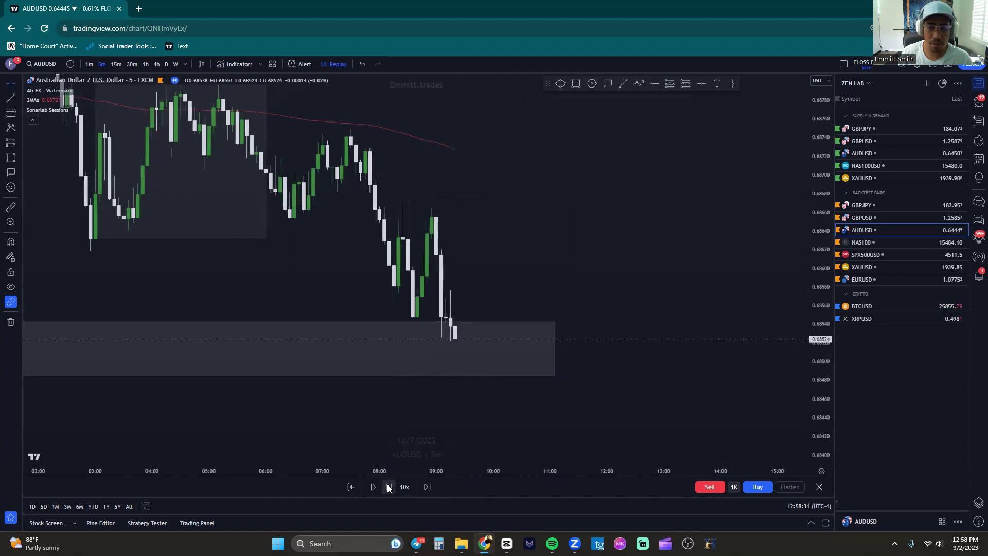
{"action": "left_click", "coordinate": [387, 486]}
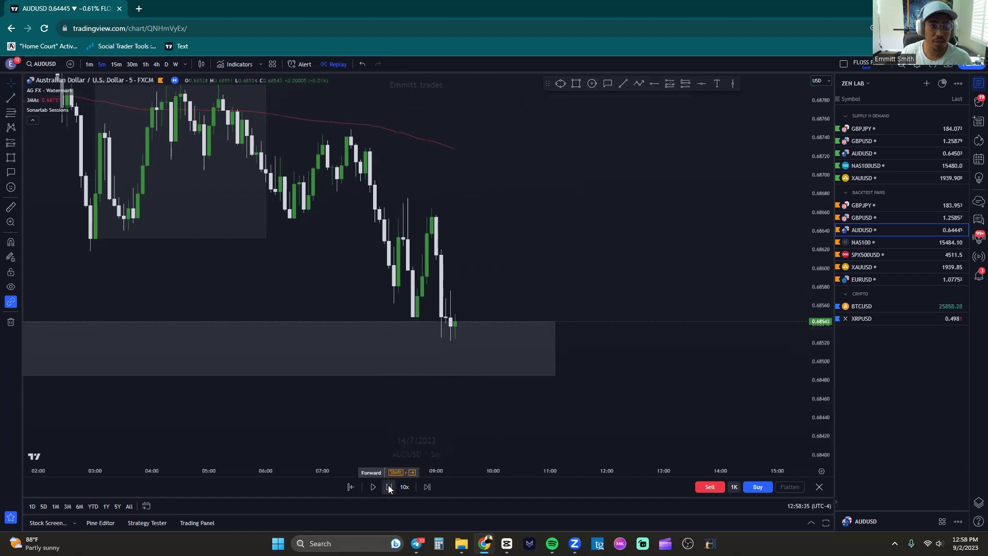
{"action": "left_click", "coordinate": [388, 485]}
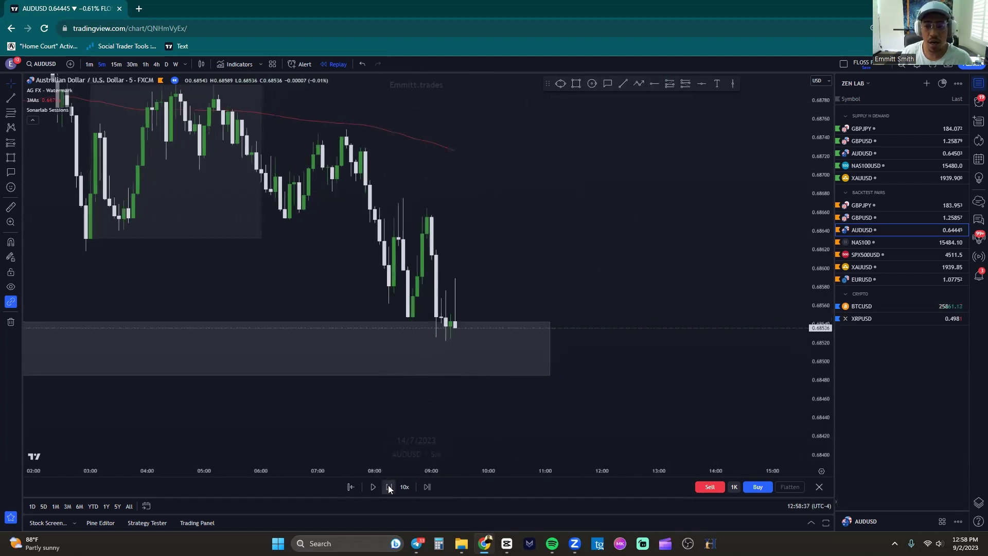
Place a second-chance long at the new green candle with a tighter stop and about 4.23 R:R.
{"action": "left_click", "coordinate": [672, 83]}
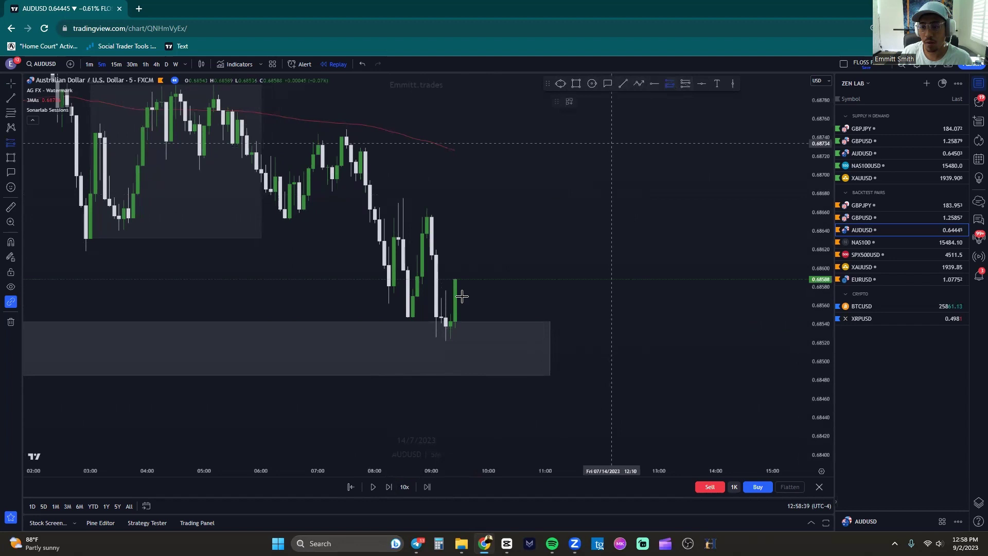
{"action": "left_click", "coordinate": [450, 311]}
{"action": "left_click_drag", "start_coordinate": [450, 311], "coordinate": [455, 311]}
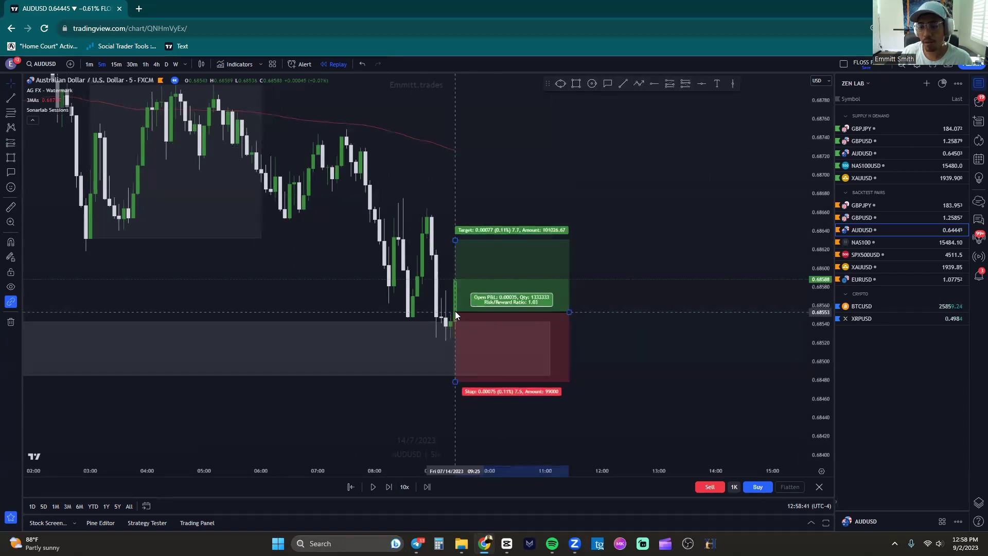
{"action": "left_click_drag", "start_coordinate": [454, 385], "coordinate": [463, 344]}
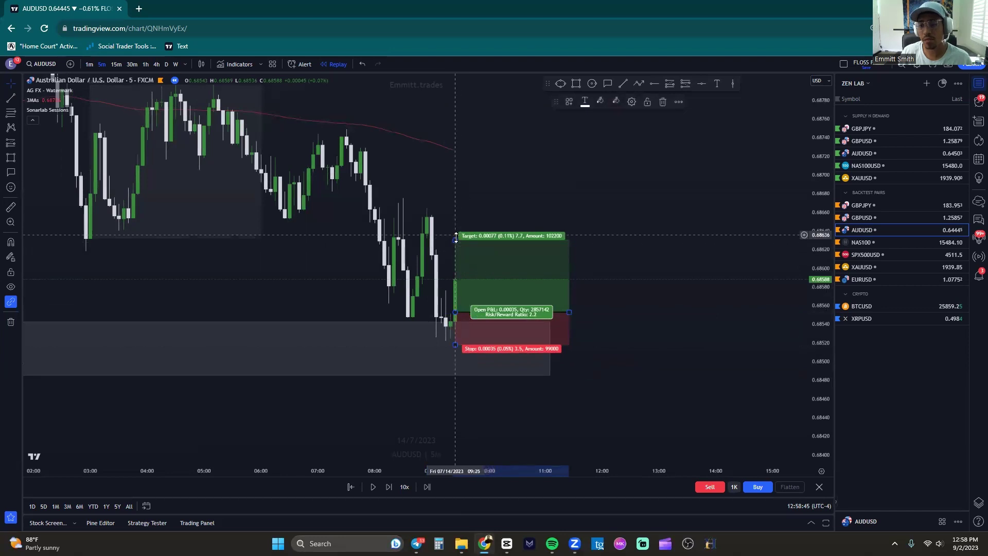
{"action": "left_click_drag", "start_coordinate": [456, 239], "coordinate": [466, 173]}
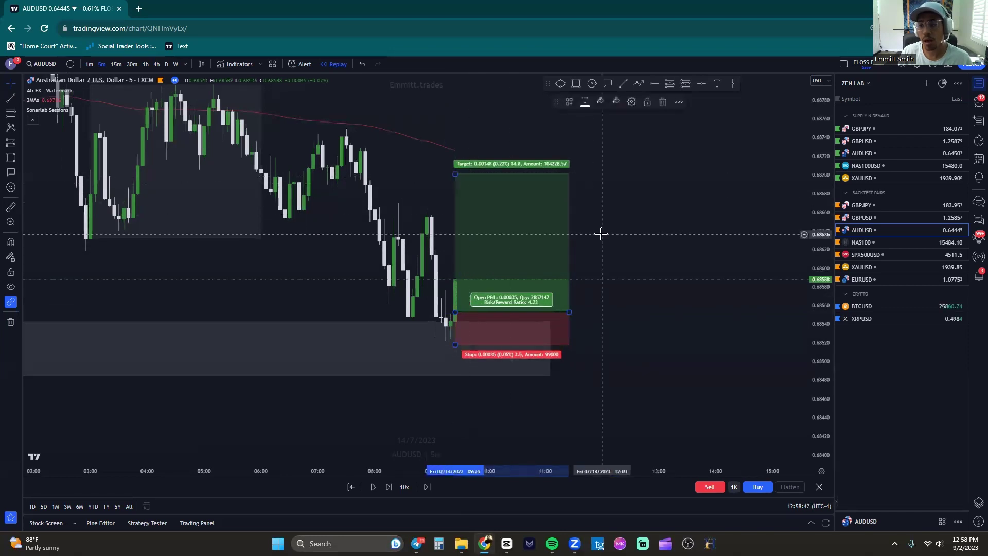
{"action": "left_click_drag", "start_coordinate": [600, 232], "coordinate": [598, 225]}
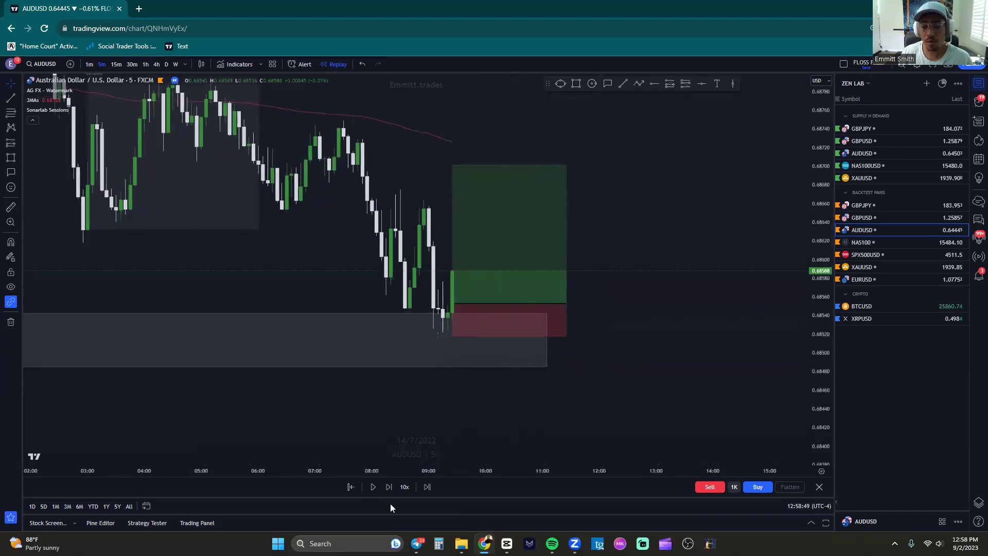
Step the AUDUSD replay forward five bars to see how the trade played out.
{"action": "left_click", "coordinate": [388, 487]}
{"action": "left_click", "coordinate": [388, 487]}
{"action": "left_click", "coordinate": [388, 487]}
{"action": "left_click", "coordinate": [388, 487]}
{"action": "left_click", "coordinate": [388, 487]}
{"action": "left_click", "coordinate": [388, 487]}
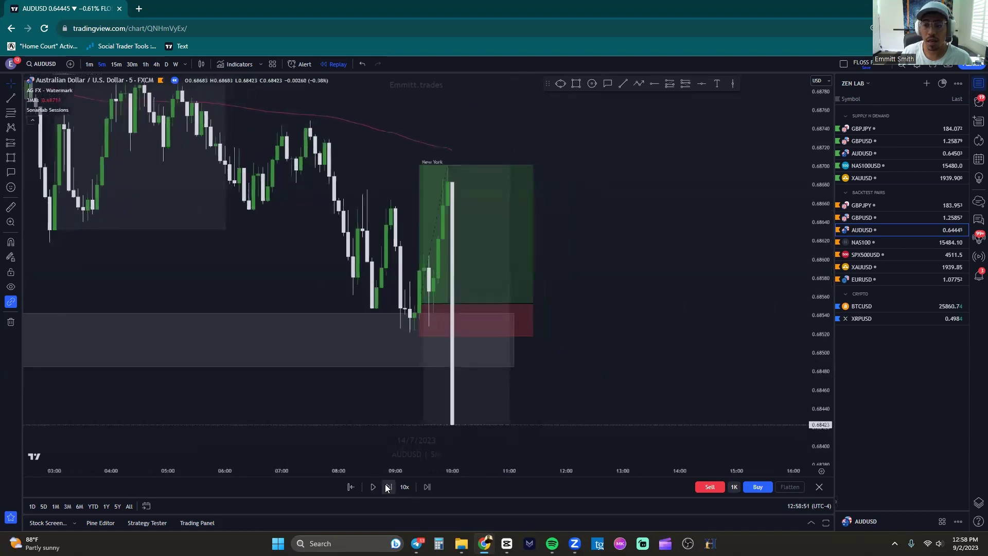
{"action": "left_click", "coordinate": [389, 487]}
{"action": "left_click", "coordinate": [389, 486]}
{"action": "left_click", "coordinate": [388, 487]}
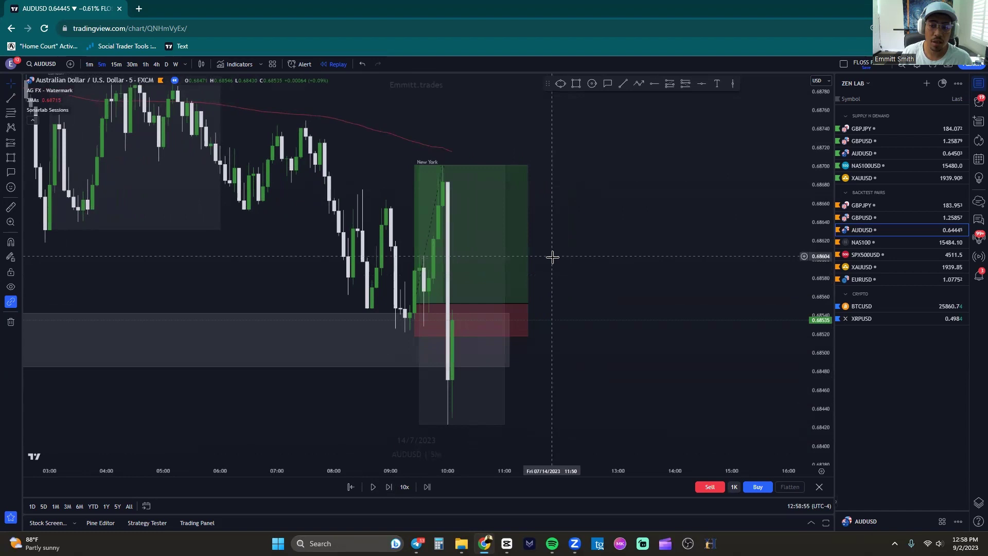
{"action": "left_click_drag", "start_coordinate": [552, 257], "coordinate": [540, 267]}
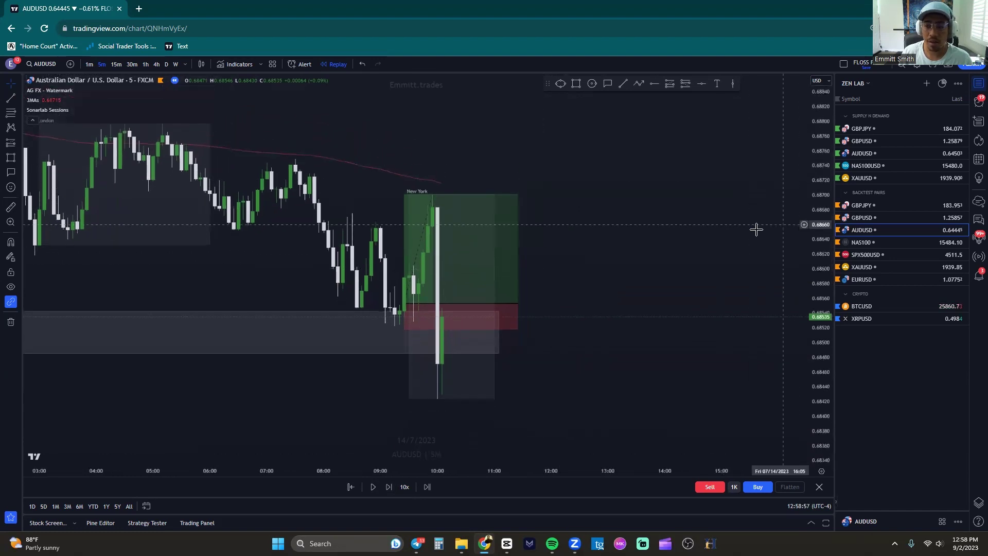
{"action": "scroll", "coordinate": [643, 217], "scroll_direction": "down", "scroll_amount": 2}
{"action": "scroll", "coordinate": [366, 334], "scroll_direction": "left", "scroll_amount": 3}
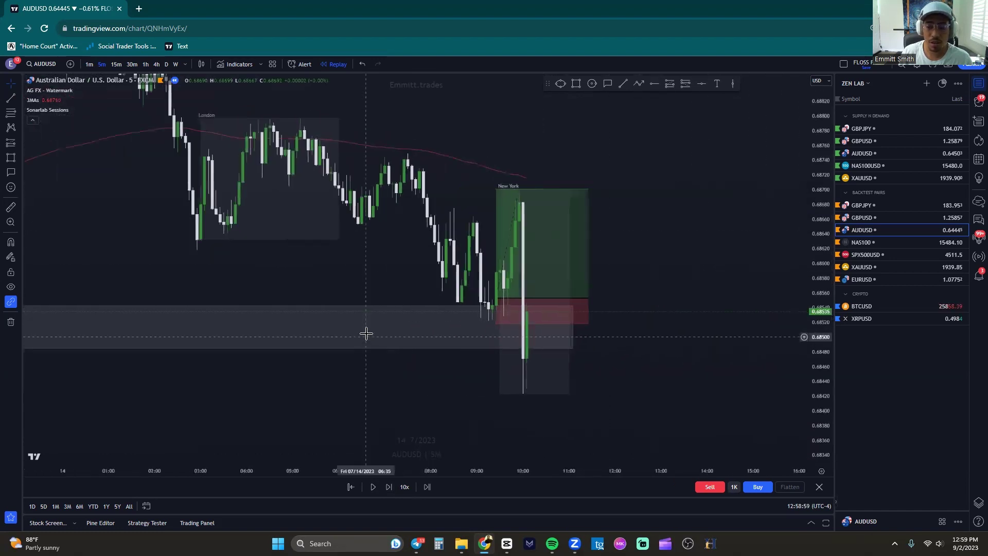
{"action": "scroll", "coordinate": [419, 364], "scroll_direction": "up", "scroll_amount": 1}
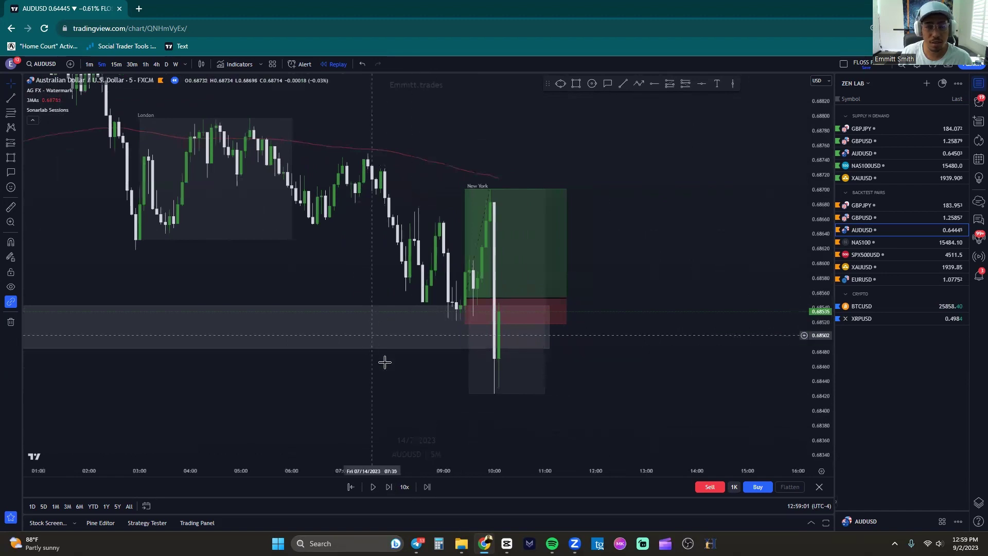
{"action": "scroll", "coordinate": [414, 381], "scroll_direction": "right", "scroll_amount": 1}
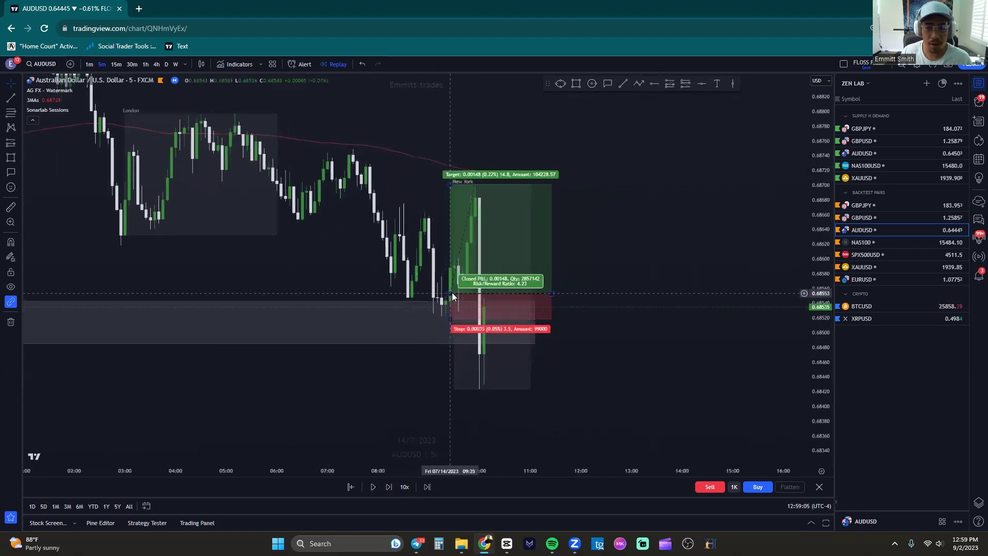
Shift the AUDUSD long up so it closes as a stopped-out loss, then place a GBPJPY long.
{"action": "left_click", "coordinate": [458, 309]}
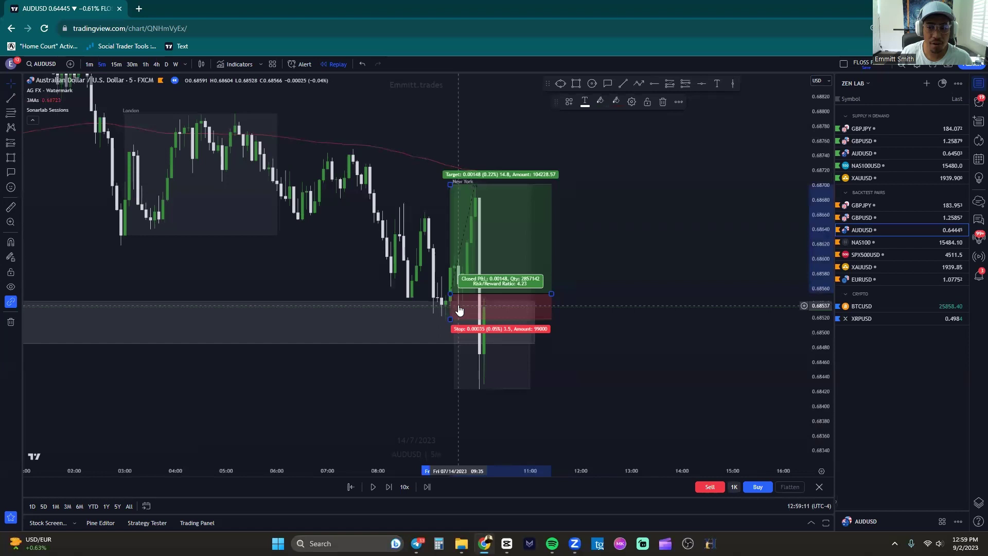
{"action": "left_click_drag", "start_coordinate": [460, 309], "coordinate": [456, 304]}
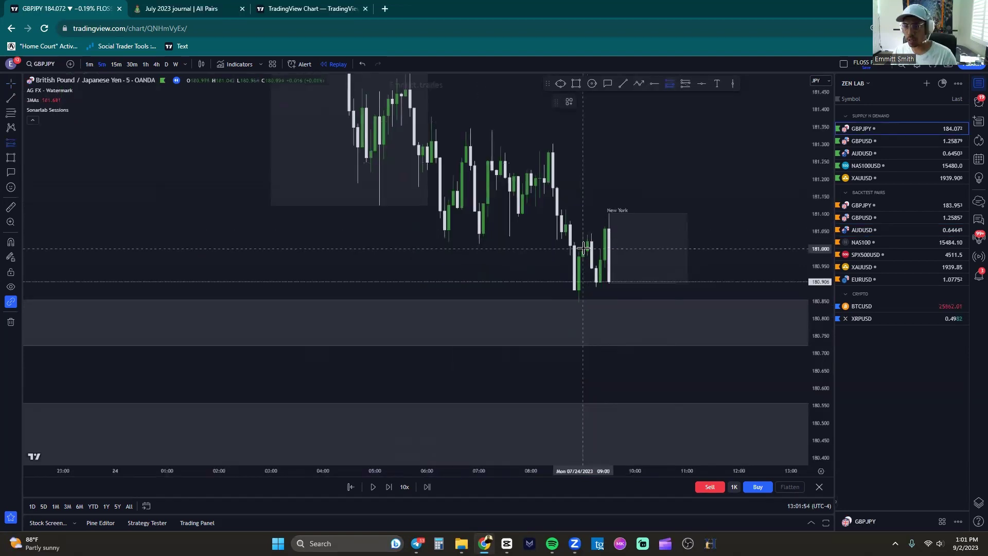
{"action": "left_click", "coordinate": [581, 249]}
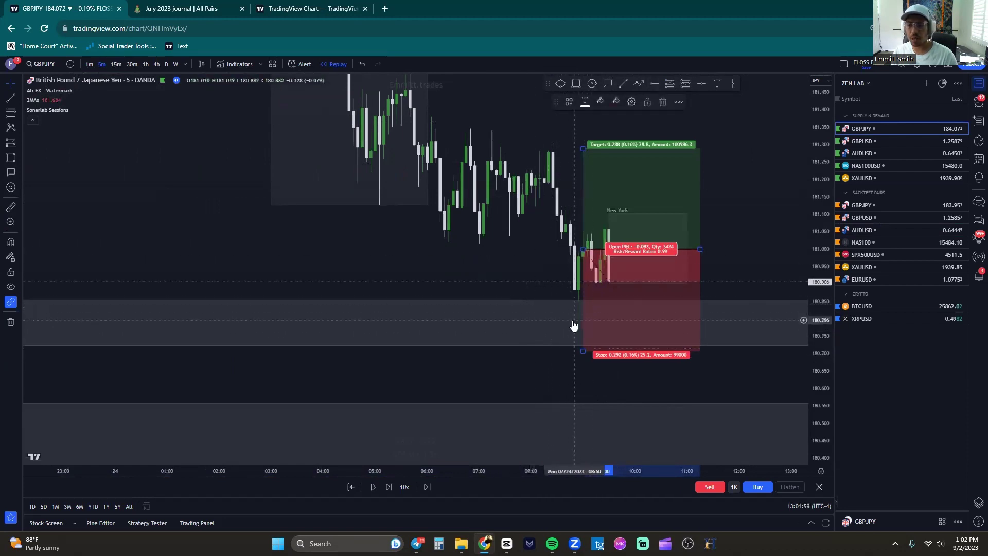
Tighten the GBPJPY long's stop to about 180.85 and raise its profit target for a bigger reward.
{"action": "left_click_drag", "start_coordinate": [583, 351], "coordinate": [591, 305]}
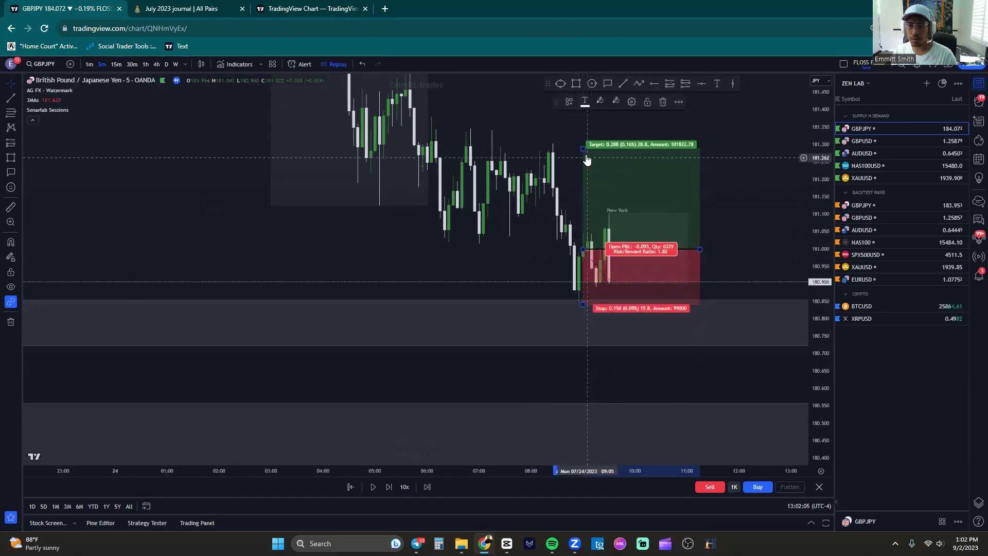
{"action": "left_click_drag", "start_coordinate": [586, 148], "coordinate": [586, 182]}
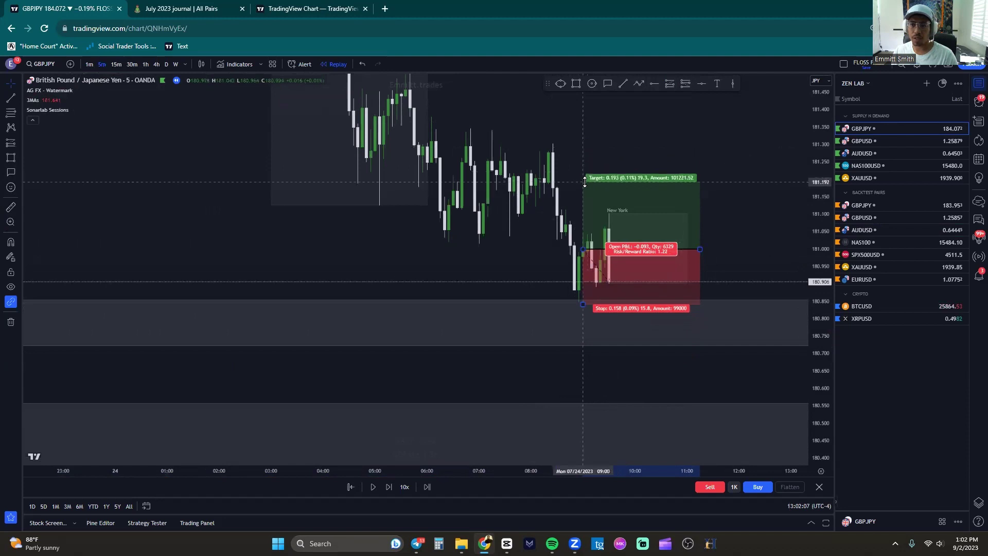
{"action": "left_click_drag", "start_coordinate": [809, 134], "coordinate": [810, 146]}
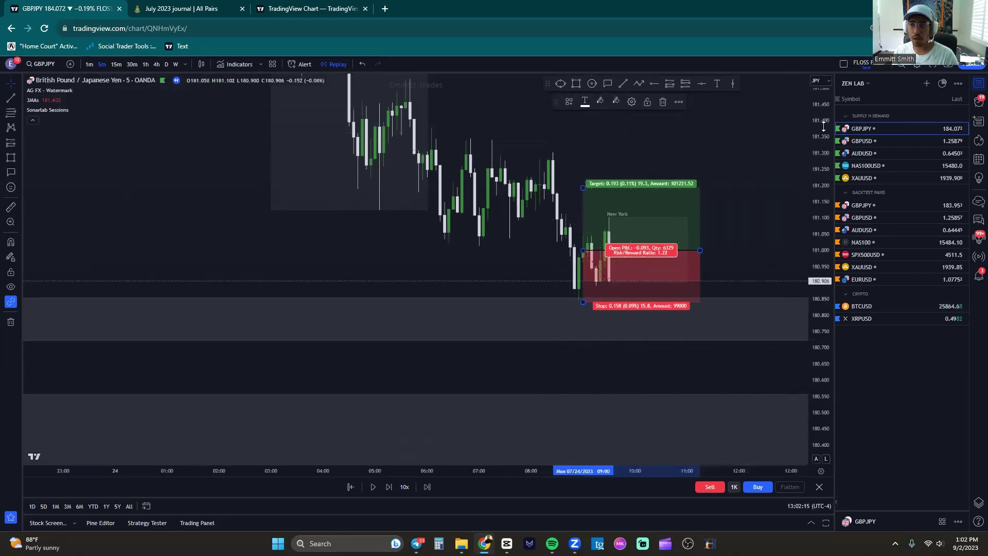
{"action": "left_click_drag", "start_coordinate": [697, 166], "coordinate": [677, 234]}
{"action": "left_click_drag", "start_coordinate": [563, 260], "coordinate": [481, 92]}
{"action": "left_click_drag", "start_coordinate": [775, 239], "coordinate": [535, 387]}
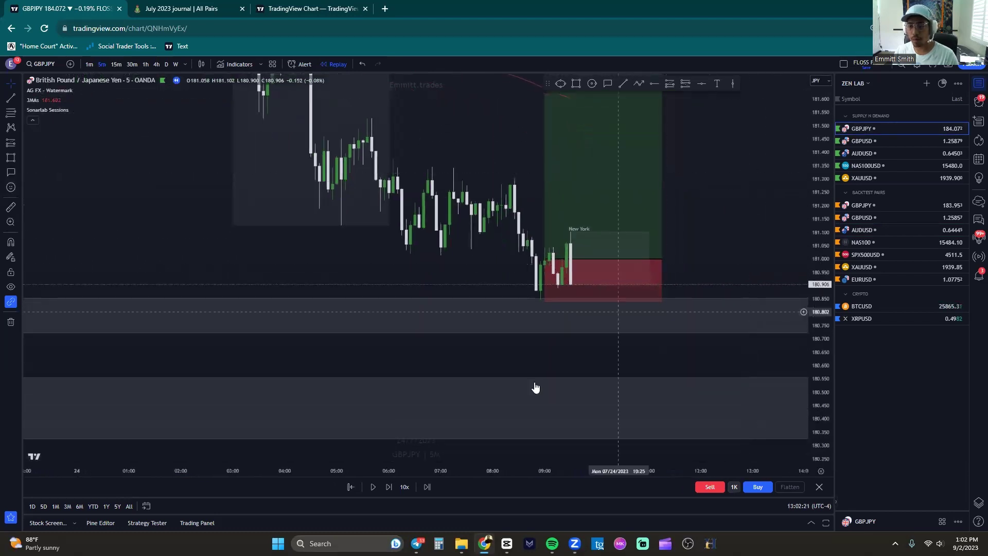
Advance the replay two bars and move the GBPJPY long to a later re-entry with its stop near 180.80.
{"action": "left_click", "coordinate": [390, 487]}
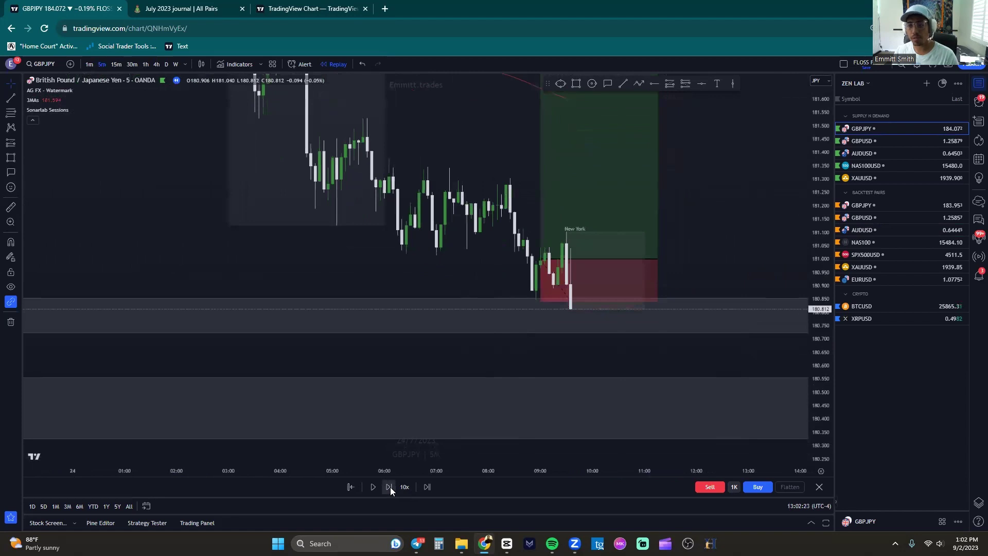
{"action": "left_click", "coordinate": [390, 487]}
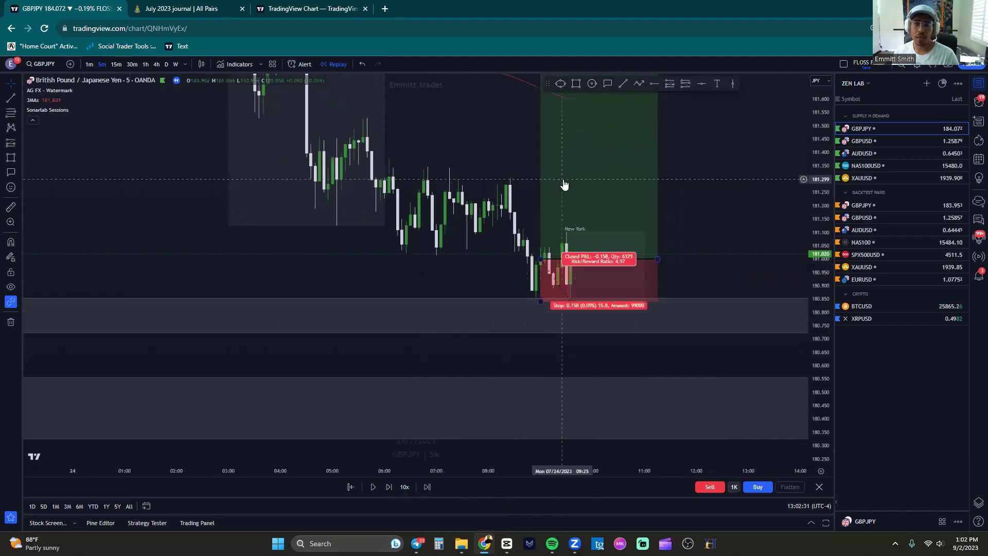
{"action": "left_click_drag", "start_coordinate": [564, 185], "coordinate": [598, 167]}
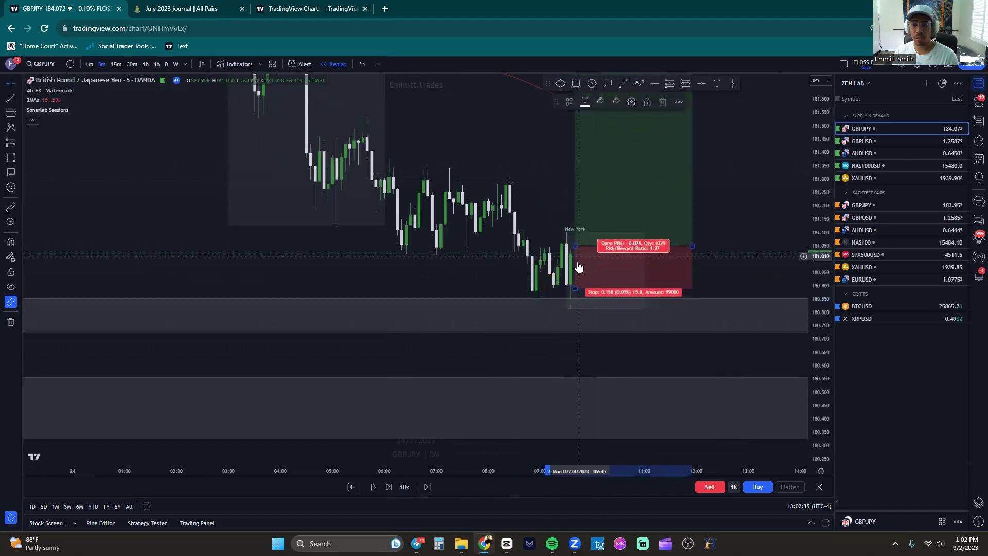
{"action": "left_click_drag", "start_coordinate": [573, 287], "coordinate": [580, 312]}
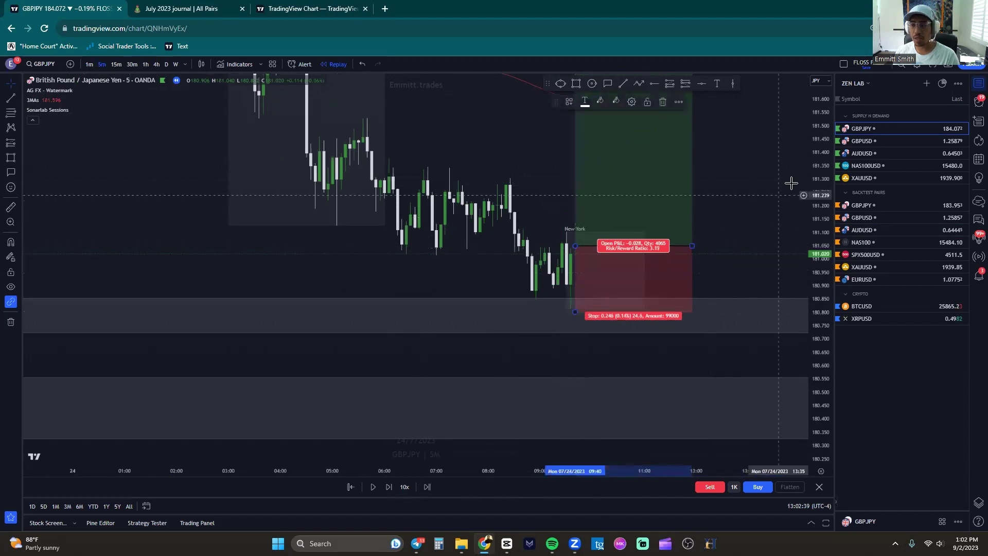
{"action": "left_click_drag", "start_coordinate": [760, 225], "coordinate": [754, 231]}
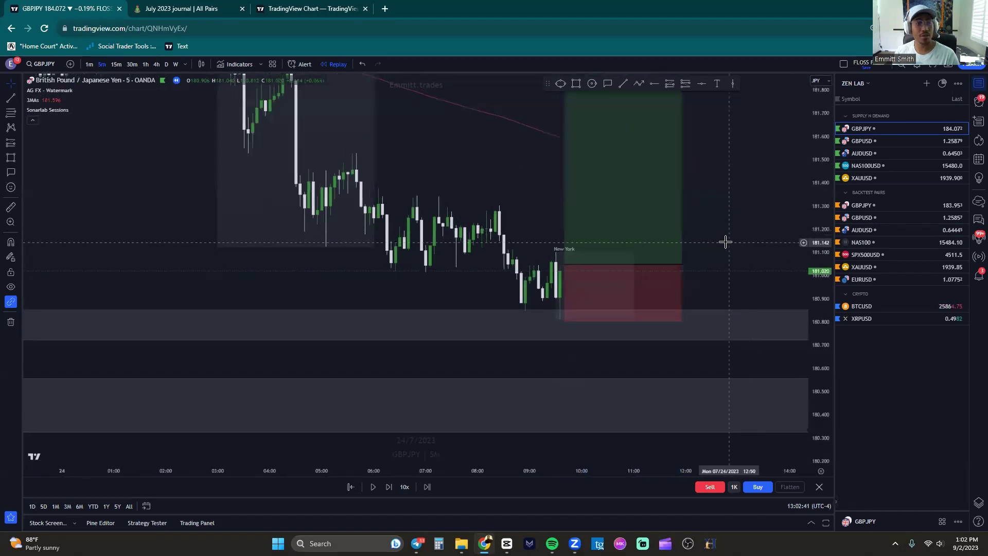
{"action": "left_click", "coordinate": [637, 262]}
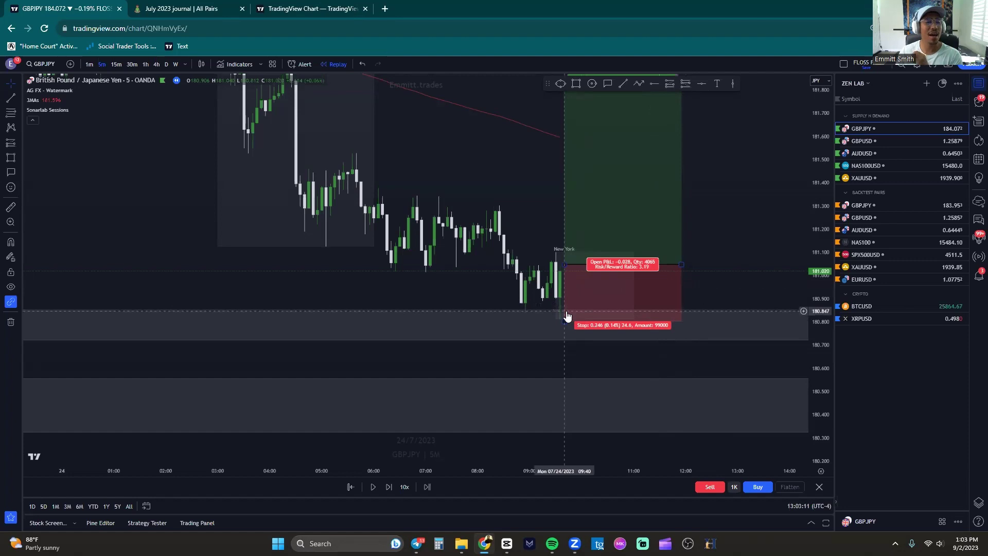
Step the replay three more bars and lower the stop to about 180.76 below the zone.
{"action": "left_click_drag", "start_coordinate": [717, 214], "coordinate": [681, 254]}
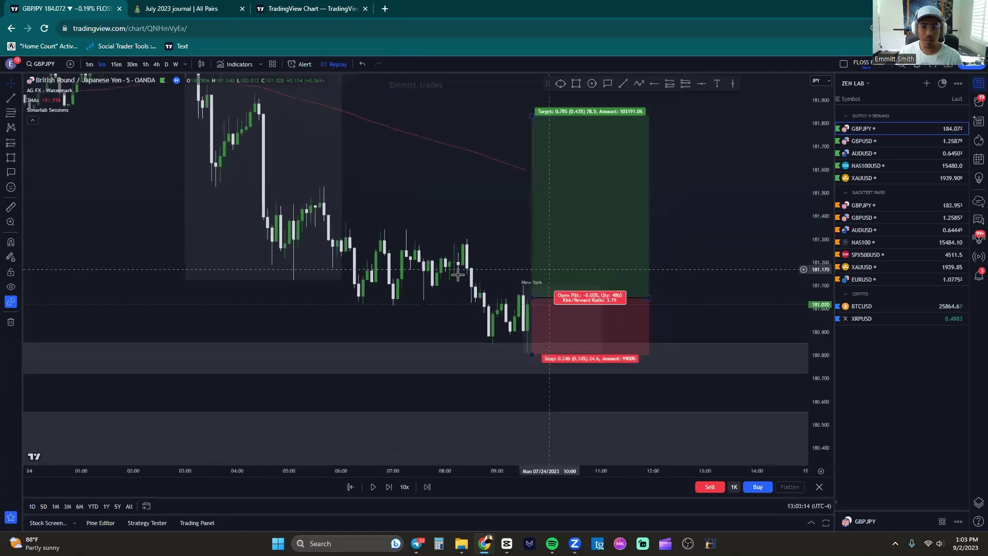
{"action": "left_click", "coordinate": [389, 486]}
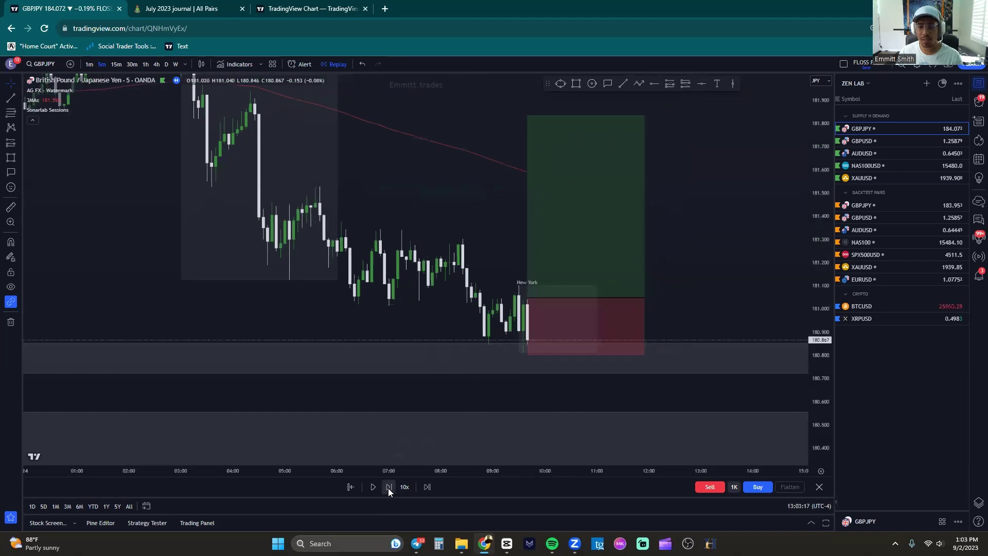
{"action": "left_click", "coordinate": [388, 487]}
{"action": "left_click", "coordinate": [388, 487]}
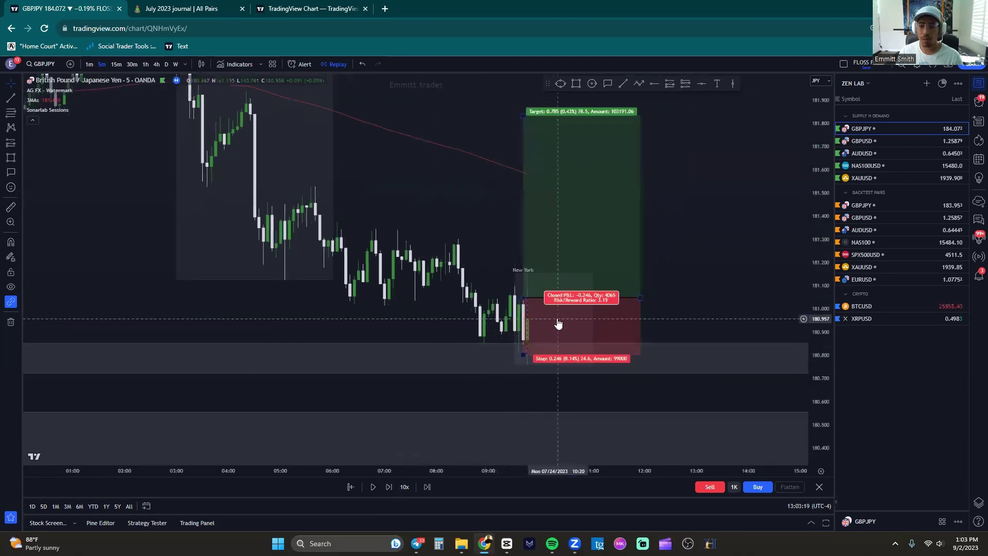
{"action": "left_click_drag", "start_coordinate": [527, 355], "coordinate": [527, 367]}
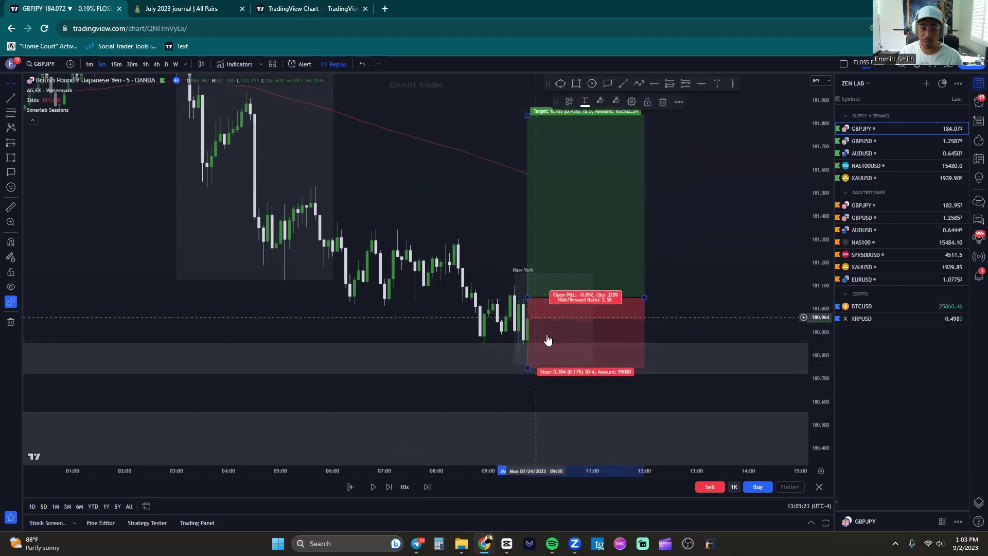
{"action": "mouse_move", "coordinate": [750, 170]}
{"action": "left_mouse_down"}
{"action": "mouse_move", "coordinate": [732, 198]}
{"action": "mouse_move", "coordinate": [733, 186]}
{"action": "left_mouse_up"}
Run the GBPJPY replay forward bar by bar, then briefly play and pause it to see the outcome.
{"action": "left_click", "coordinate": [388, 487]}
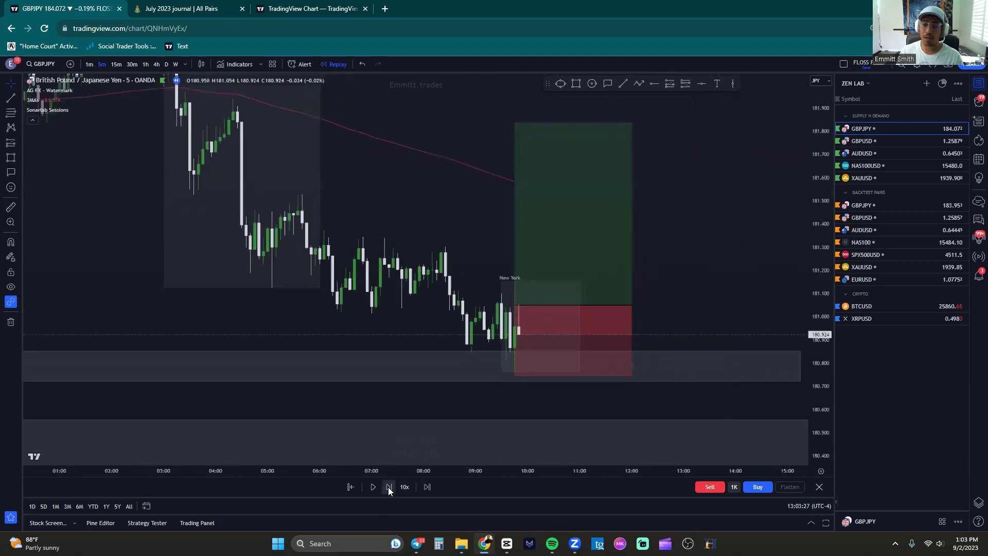
{"action": "left_click", "coordinate": [389, 487]}
{"action": "left_click", "coordinate": [388, 487]}
{"action": "left_click", "coordinate": [389, 487]}
{"action": "left_click", "coordinate": [389, 487]}
{"action": "left_click", "coordinate": [389, 487]}
{"action": "left_click", "coordinate": [389, 487]}
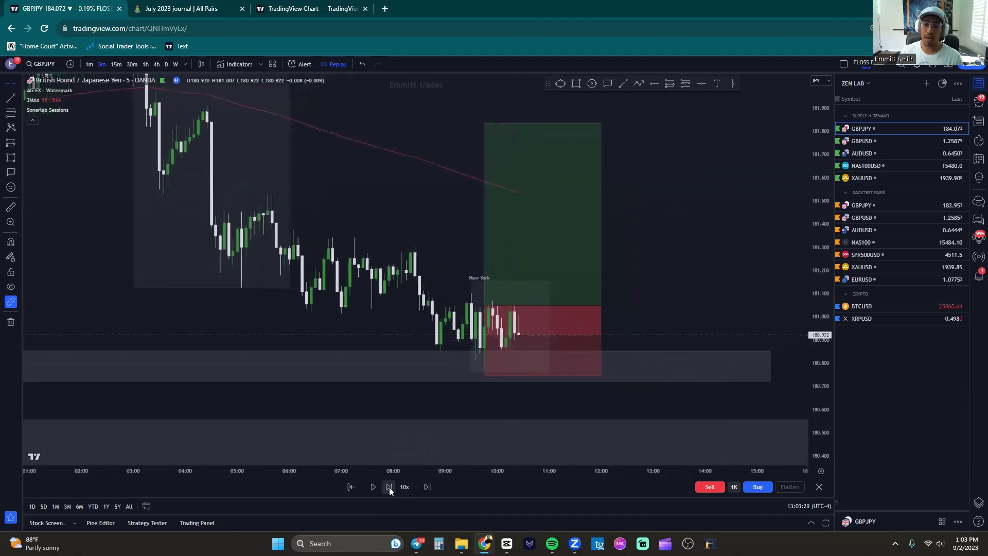
{"action": "left_click", "coordinate": [389, 487]}
{"action": "left_click", "coordinate": [389, 487]}
{"action": "left_click", "coordinate": [389, 487]}
{"action": "left_click", "coordinate": [389, 487]}
{"action": "left_click", "coordinate": [389, 486]}
{"action": "left_click", "coordinate": [389, 487]}
{"action": "left_click", "coordinate": [389, 487]}
{"action": "left_click", "coordinate": [389, 487]}
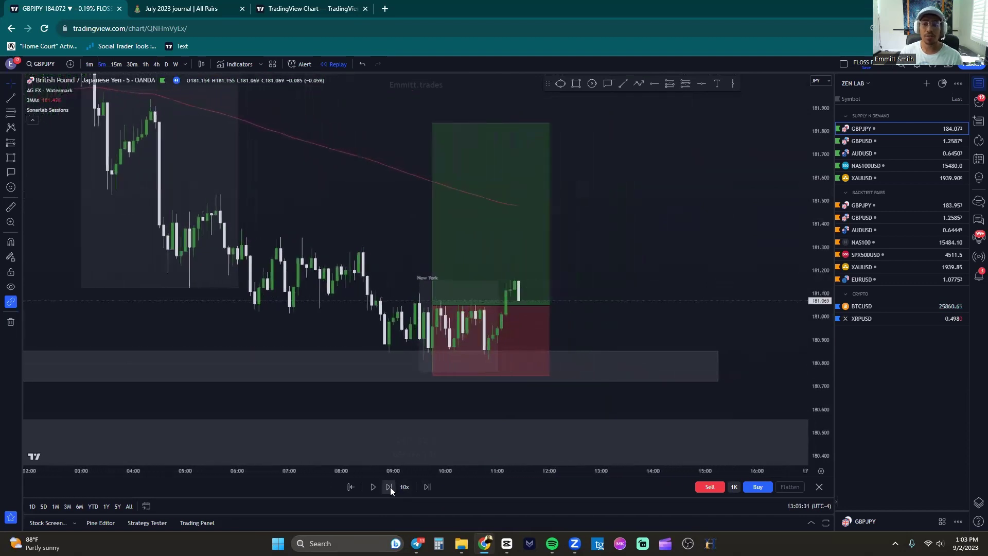
{"action": "left_click", "coordinate": [391, 486]}
{"action": "left_click", "coordinate": [390, 487]}
{"action": "left_click", "coordinate": [390, 487]}
{"action": "left_click", "coordinate": [390, 486]}
{"action": "left_click", "coordinate": [390, 487]}
{"action": "left_click", "coordinate": [390, 487]}
{"action": "left_click", "coordinate": [390, 487]}
{"action": "left_click", "coordinate": [390, 487]}
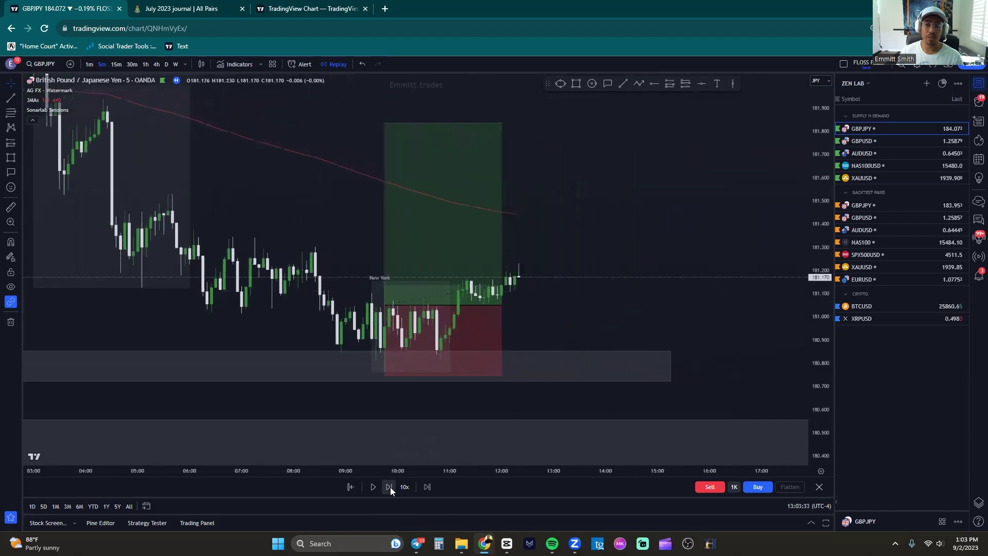
{"action": "left_click", "coordinate": [390, 486]}
{"action": "left_click", "coordinate": [390, 487]}
{"action": "left_click", "coordinate": [391, 487]}
{"action": "left_click", "coordinate": [390, 487]}
{"action": "left_click", "coordinate": [390, 487]}
{"action": "left_click", "coordinate": [390, 487]}
{"action": "left_click", "coordinate": [390, 487]}
{"action": "left_click", "coordinate": [390, 487]}
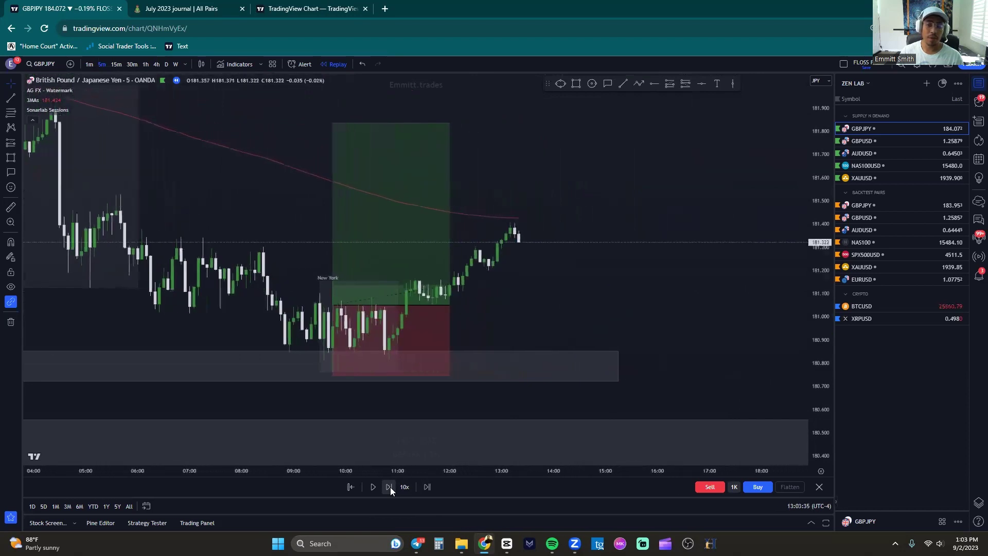
{"action": "left_click", "coordinate": [390, 487]}
{"action": "left_click", "coordinate": [390, 487]}
{"action": "left_click", "coordinate": [390, 487]}
{"action": "left_click", "coordinate": [391, 487]}
{"action": "left_click", "coordinate": [390, 487]}
{"action": "left_click", "coordinate": [390, 487]}
{"action": "left_click", "coordinate": [390, 487]}
{"action": "left_click", "coordinate": [390, 487]}
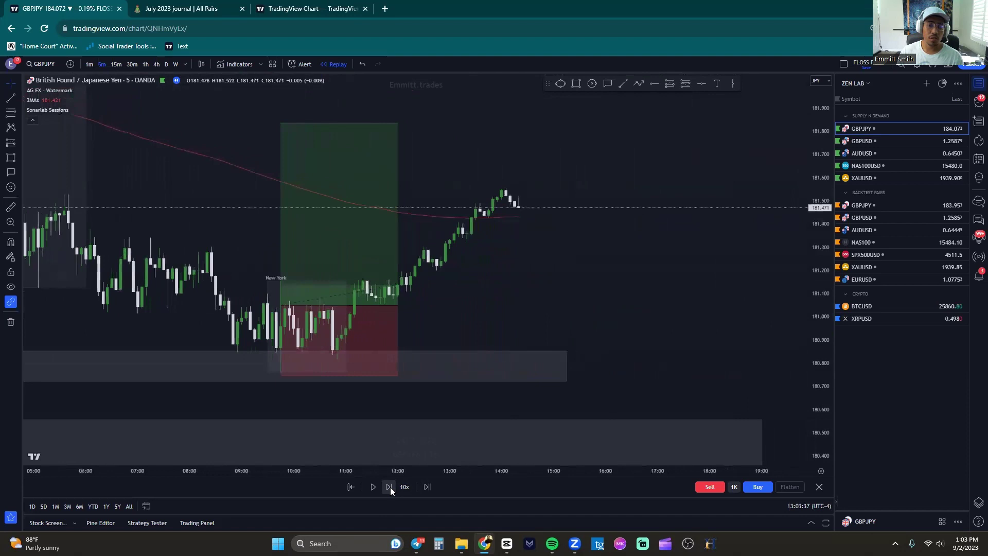
{"action": "left_click", "coordinate": [390, 487]}
{"action": "left_click", "coordinate": [390, 487]}
{"action": "left_click", "coordinate": [391, 487]}
{"action": "left_click", "coordinate": [390, 487]}
{"action": "left_click", "coordinate": [390, 487]}
{"action": "left_click", "coordinate": [390, 487]}
{"action": "left_click", "coordinate": [390, 487]}
{"action": "left_click", "coordinate": [390, 487]}
{"action": "left_click", "coordinate": [391, 487]}
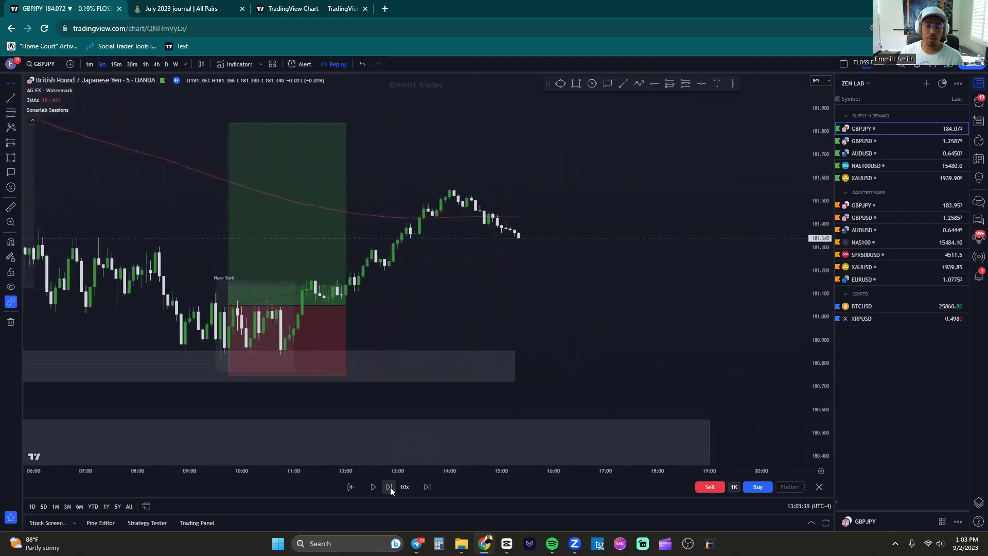
{"action": "left_click", "coordinate": [390, 487]}
{"action": "left_click", "coordinate": [390, 486]}
{"action": "left_click", "coordinate": [370, 489]}
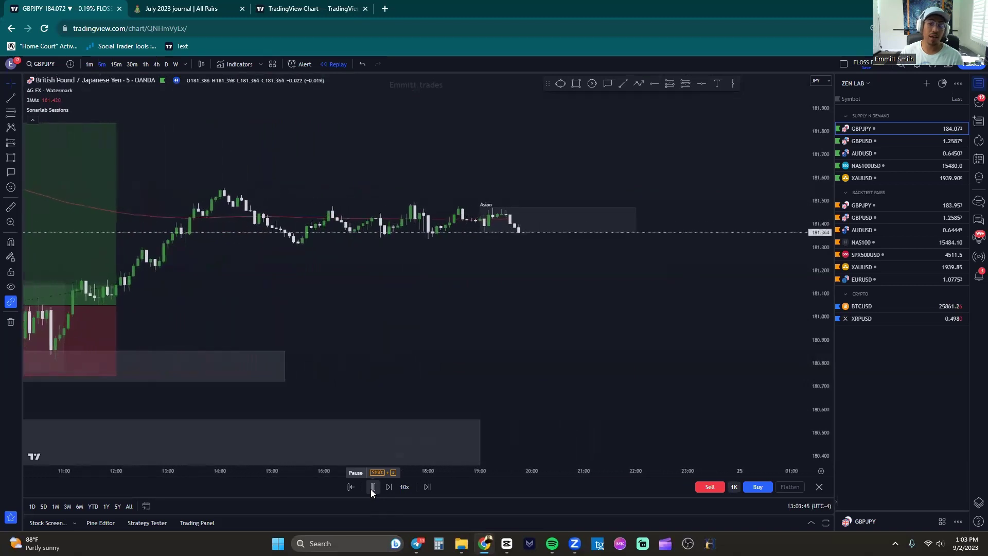
{"action": "left_click", "coordinate": [372, 487]}
Cancel the half-drawn circle and select the GBPJPY long to review its target and stop.
{"action": "scroll", "coordinate": [348, 386], "scroll_direction": "down", "scroll_amount": 3}
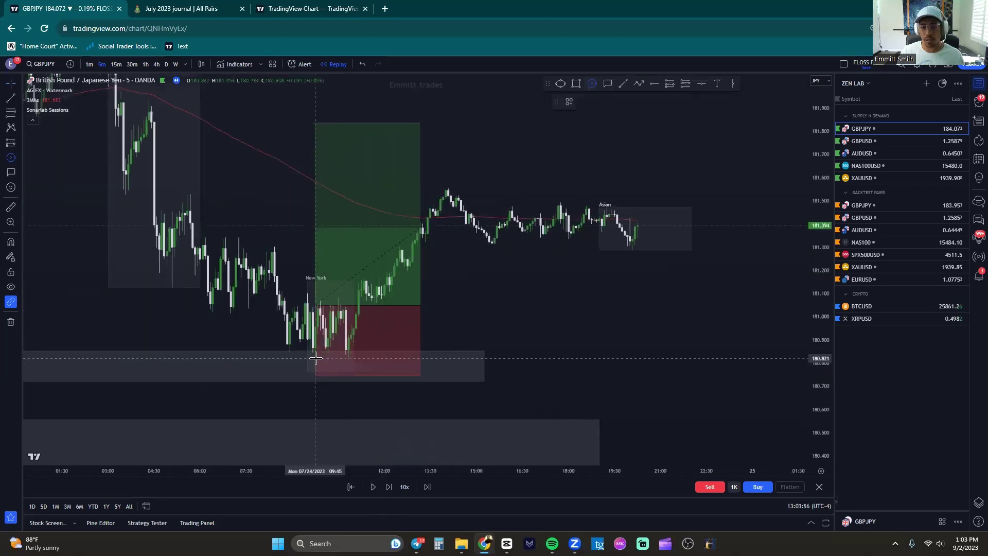
{"action": "left_click", "coordinate": [315, 359]}
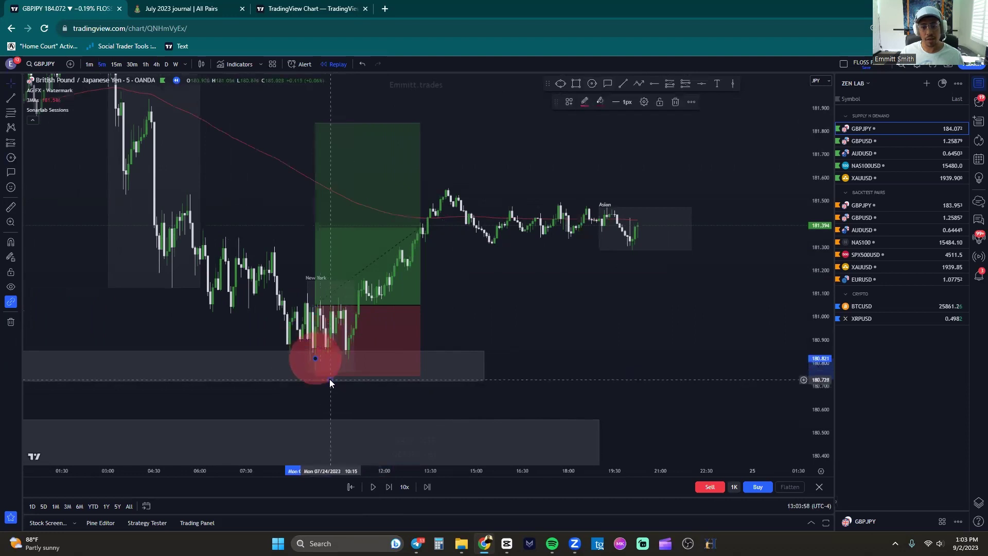
{"action": "key", "text": "Escape"}
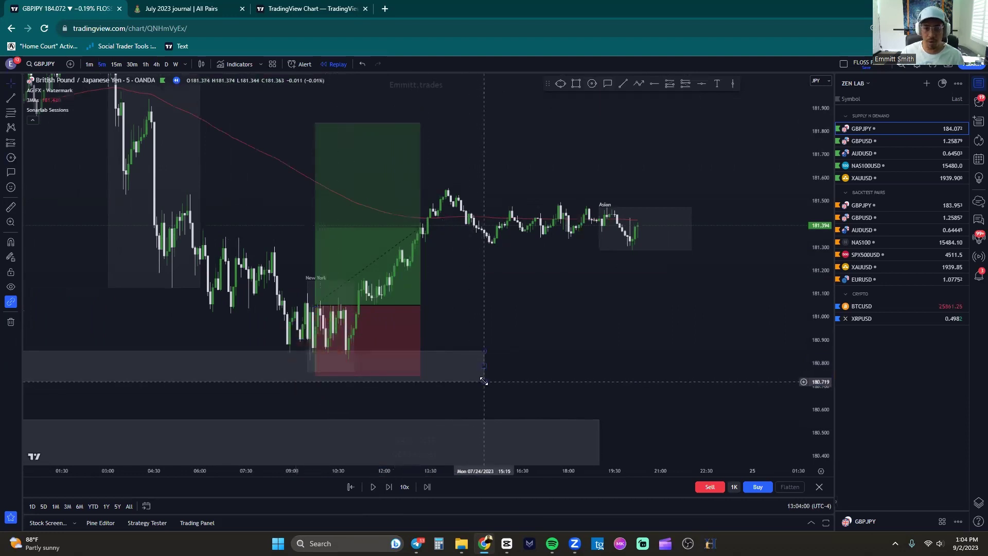
{"action": "left_click", "coordinate": [331, 353]}
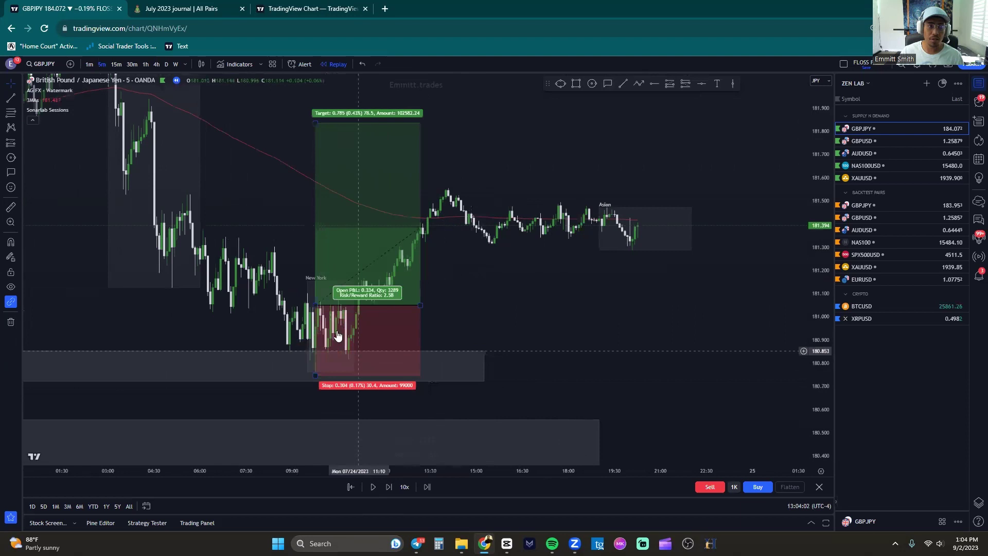
{"action": "scroll", "coordinate": [489, 301], "scroll_direction": "down", "scroll_amount": 2}
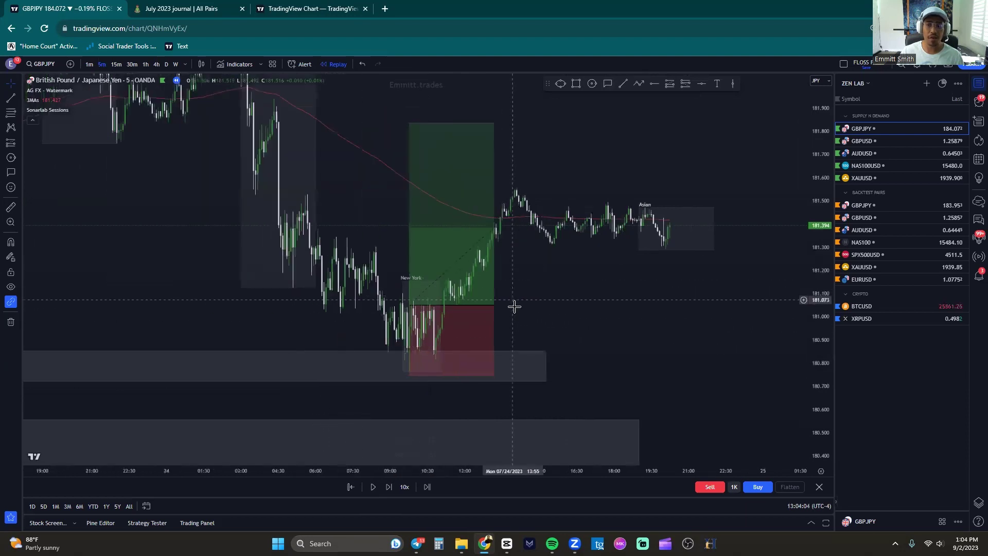
{"action": "scroll", "coordinate": [566, 293], "scroll_direction": "up", "scroll_amount": 1}
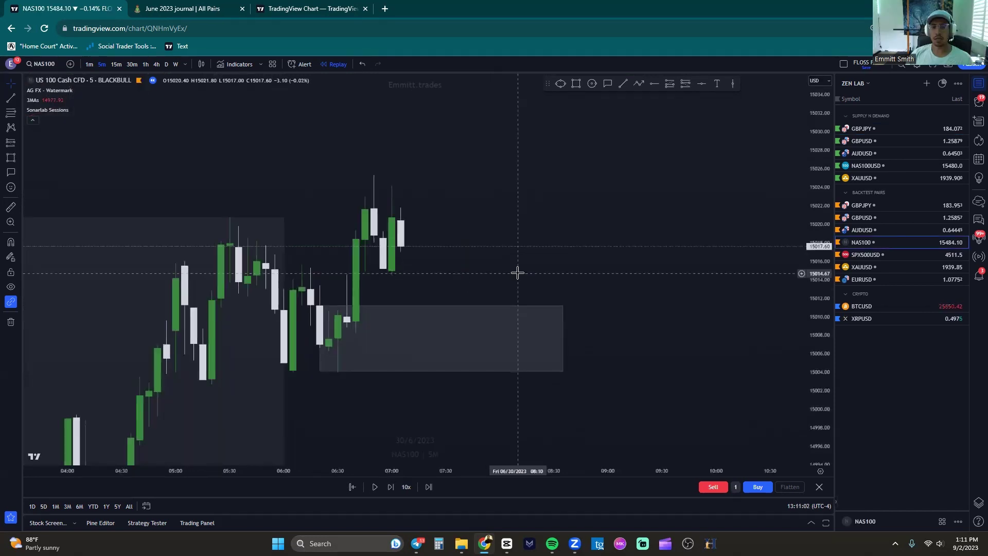
Frame the NAS100 demand zone and step the replay five bars until price dips near 15,010.
{"action": "left_click_drag", "start_coordinate": [516, 271], "coordinate": [560, 249]}
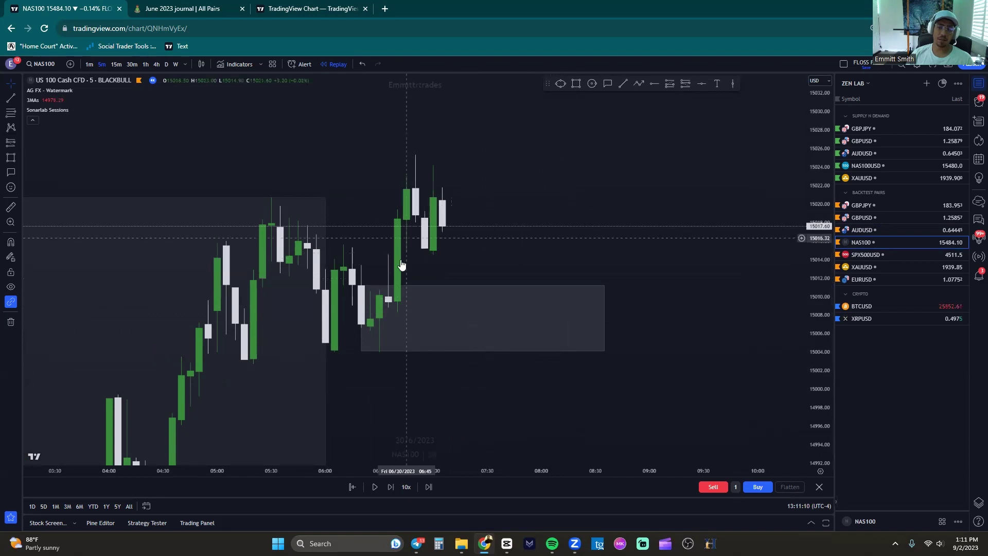
{"action": "mouse_move", "coordinate": [818, 141]}
{"action": "left_mouse_down"}
{"action": "mouse_move", "coordinate": [818, 462]}
{"action": "mouse_move", "coordinate": [815, 127]}
{"action": "left_mouse_up"}
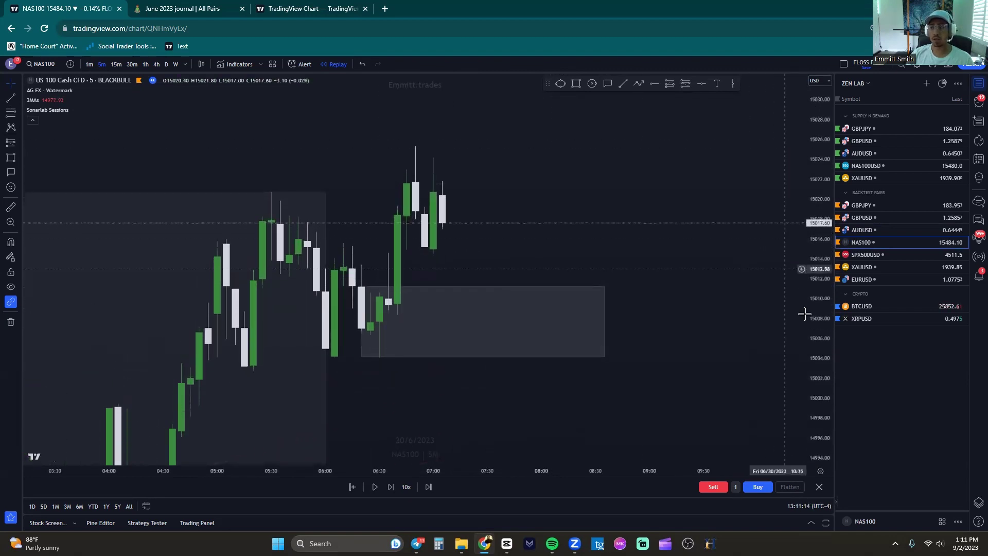
{"action": "left_click", "coordinate": [390, 487]}
{"action": "left_click", "coordinate": [389, 487]}
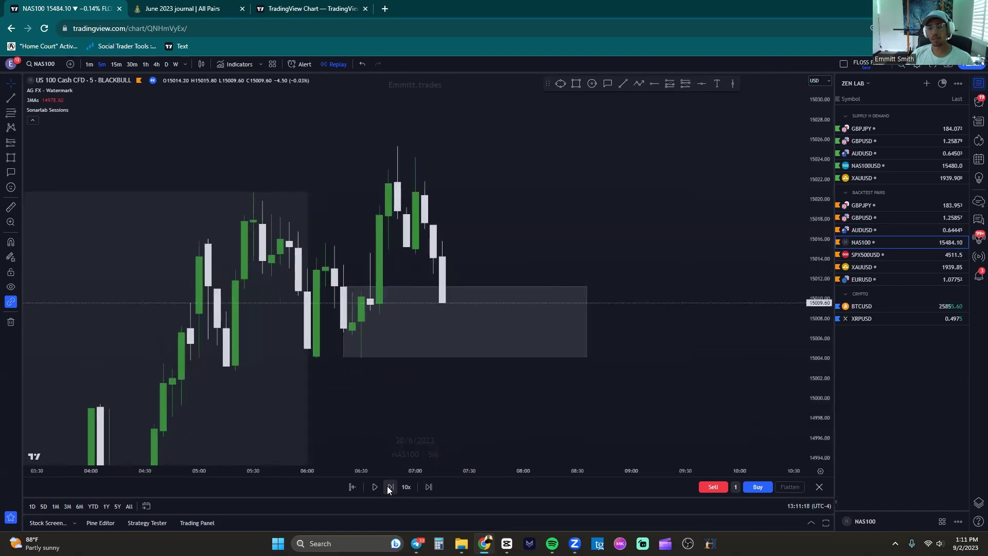
{"action": "left_click", "coordinate": [389, 487]}
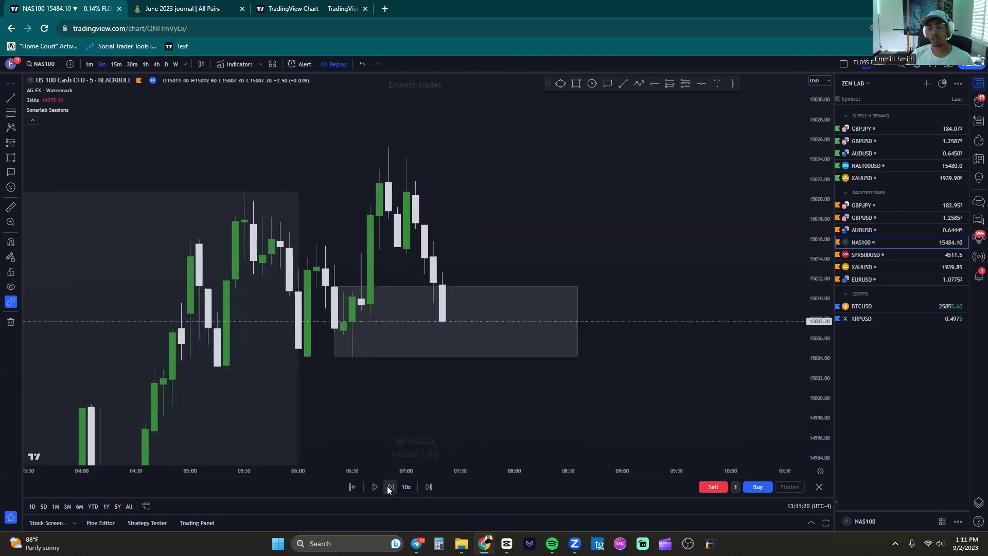
{"action": "left_click", "coordinate": [390, 487]}
{"action": "left_click", "coordinate": [389, 487]}
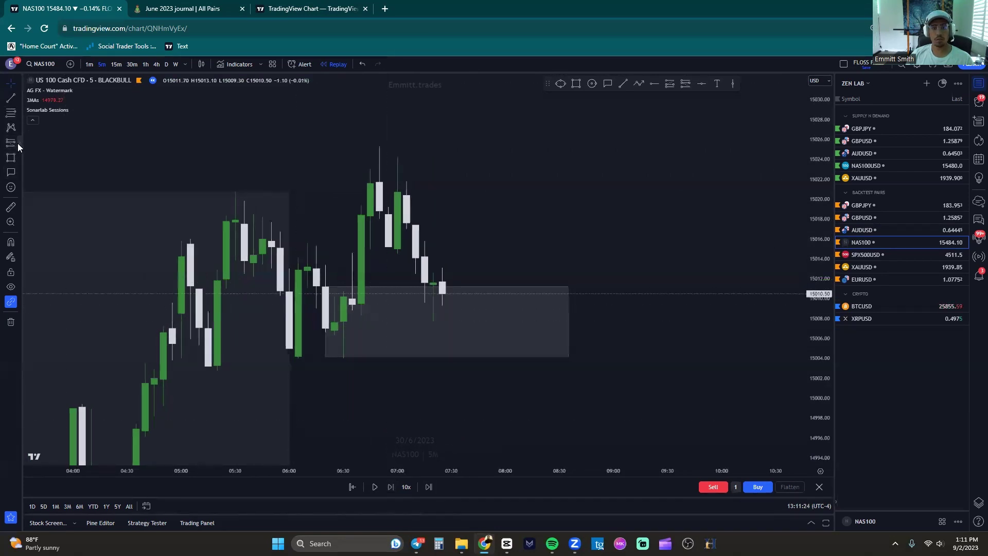
Place a long position at the latest NAS100 candle, at about 1.04 reward-to-risk.
{"action": "left_click", "coordinate": [18, 144]}
{"action": "left_click", "coordinate": [50, 153]}
{"action": "left_click", "coordinate": [442, 269]}
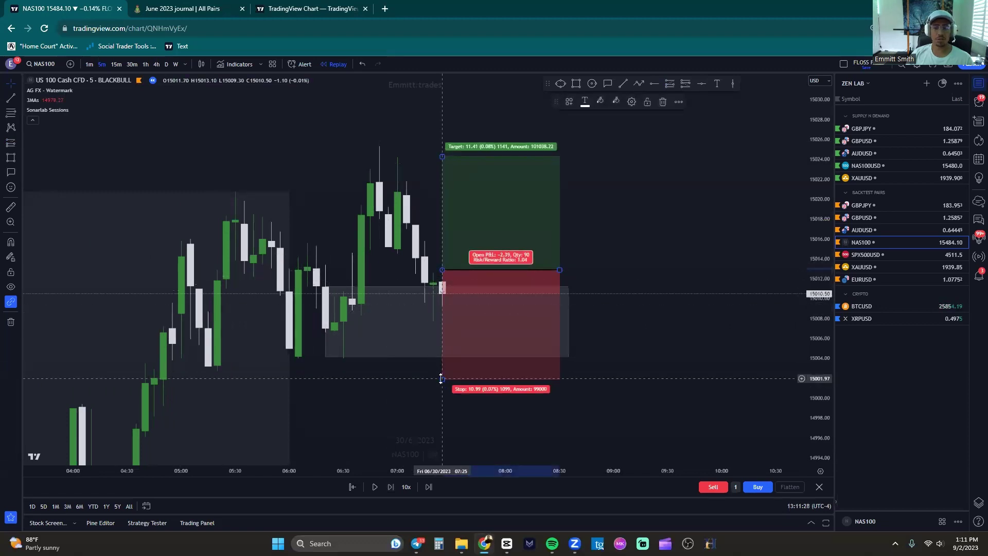
Tighten the NAS100 stop to 5.46 at about 2.27 R:R, then replay until the trade stops out.
{"action": "left_click_drag", "start_coordinate": [443, 379], "coordinate": [457, 323]}
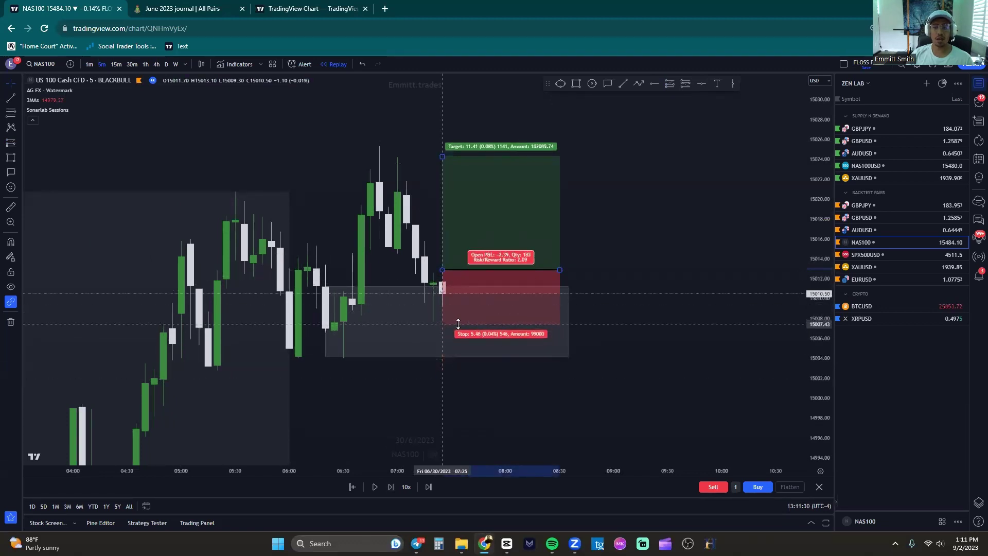
{"action": "left_click_drag", "start_coordinate": [443, 157], "coordinate": [441, 146]}
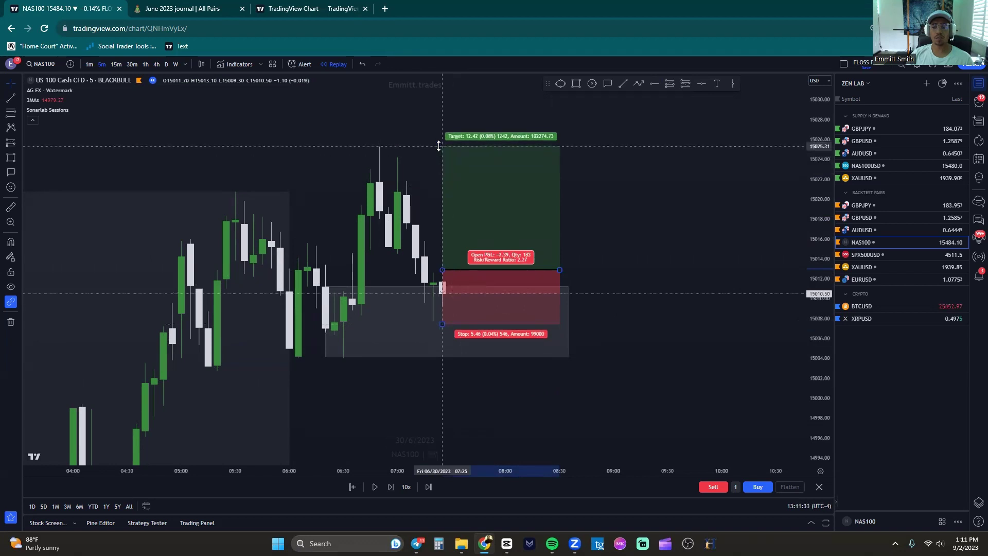
{"action": "left_click", "coordinate": [390, 487]}
{"action": "left_click", "coordinate": [388, 488]}
{"action": "left_click", "coordinate": [388, 488]}
{"action": "left_click", "coordinate": [388, 488]}
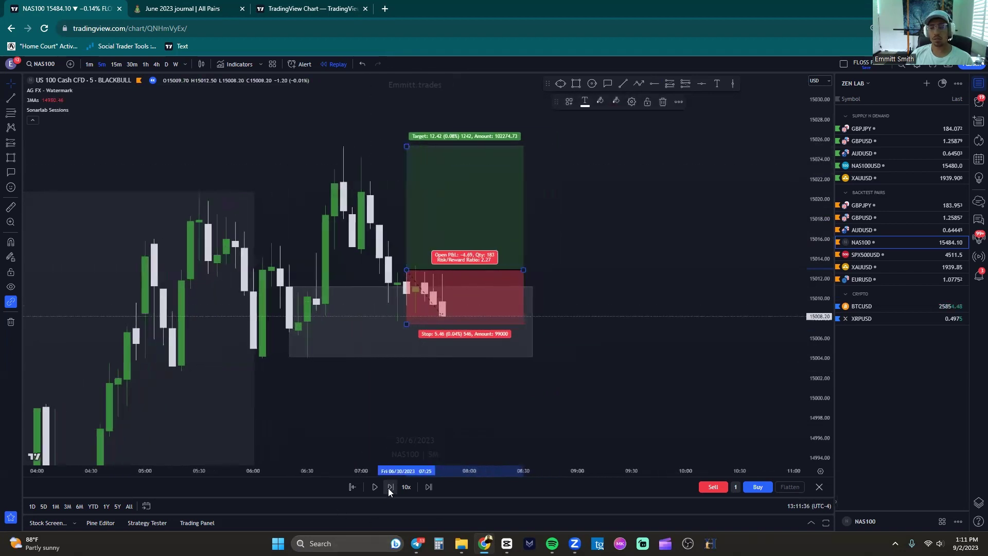
{"action": "left_click", "coordinate": [388, 488]}
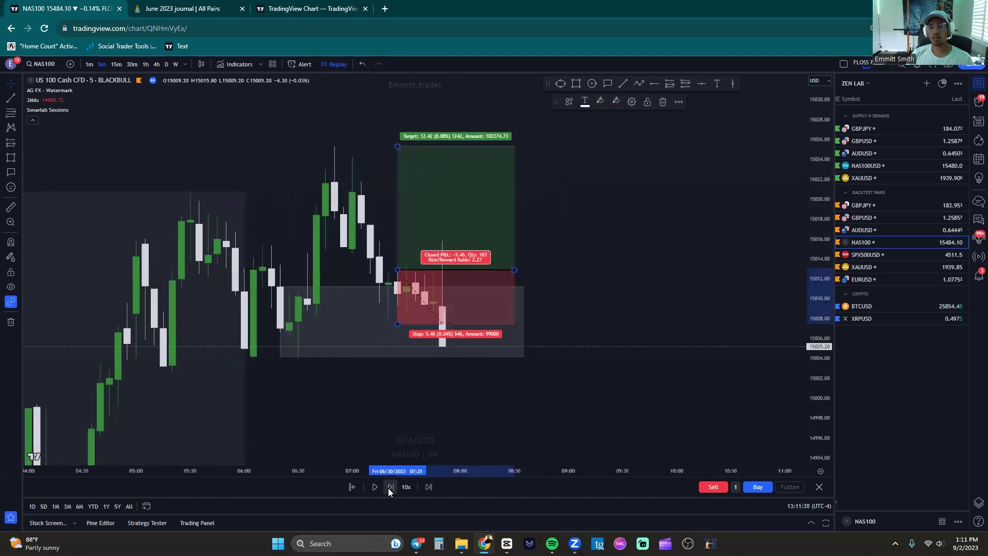
{"action": "left_click", "coordinate": [388, 488]}
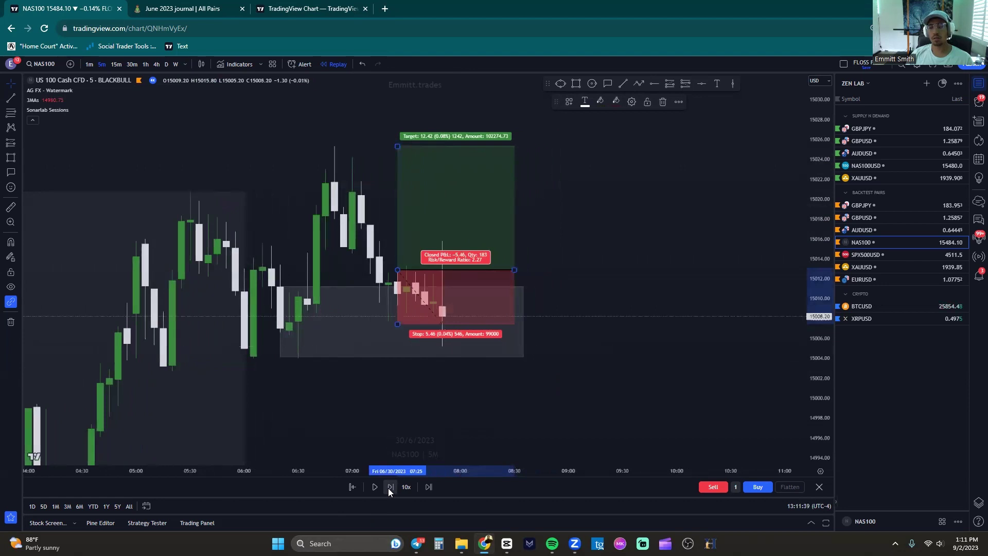
{"action": "left_click", "coordinate": [688, 334]}
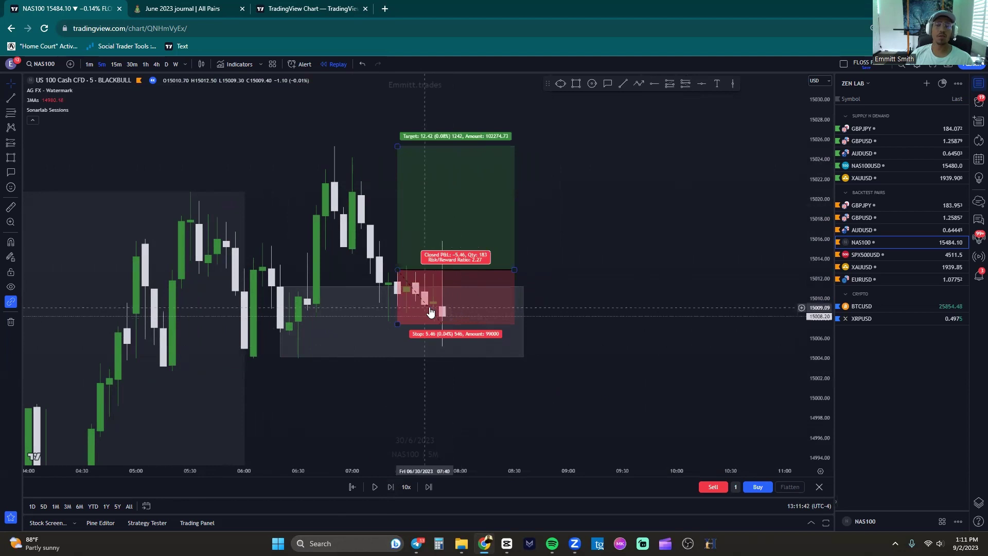
{"action": "left_click_drag", "start_coordinate": [497, 339], "coordinate": [397, 338]}
Move the NAS100 long onto the new green candle, with stop 9.02 below the zone and target 11.47.
{"action": "left_click", "coordinate": [373, 315]}
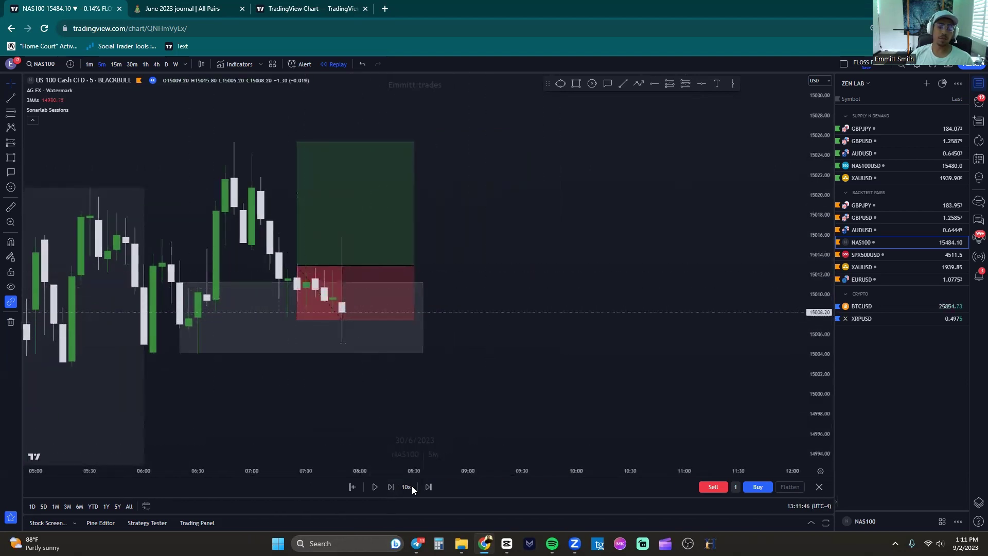
{"action": "left_click", "coordinate": [394, 487]}
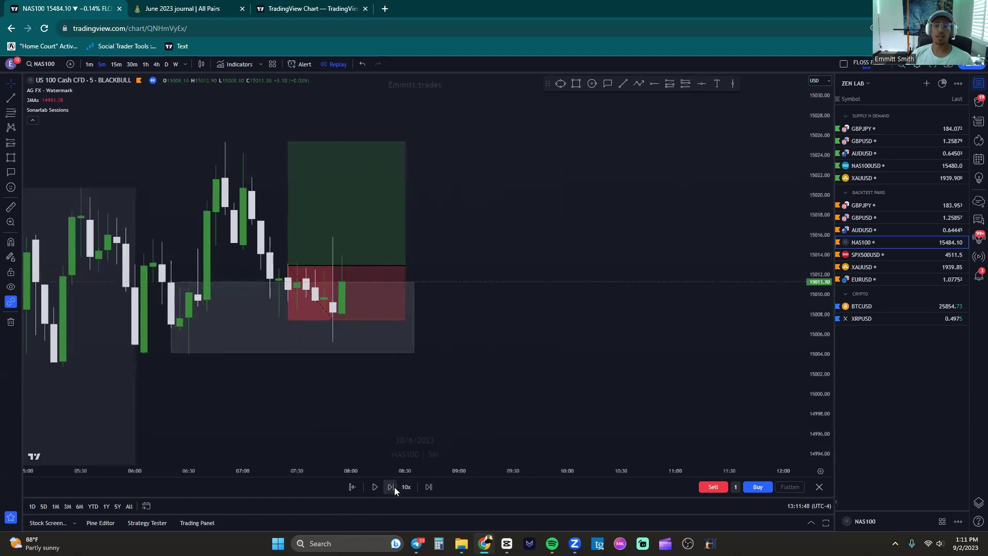
{"action": "left_click", "coordinate": [394, 487]}
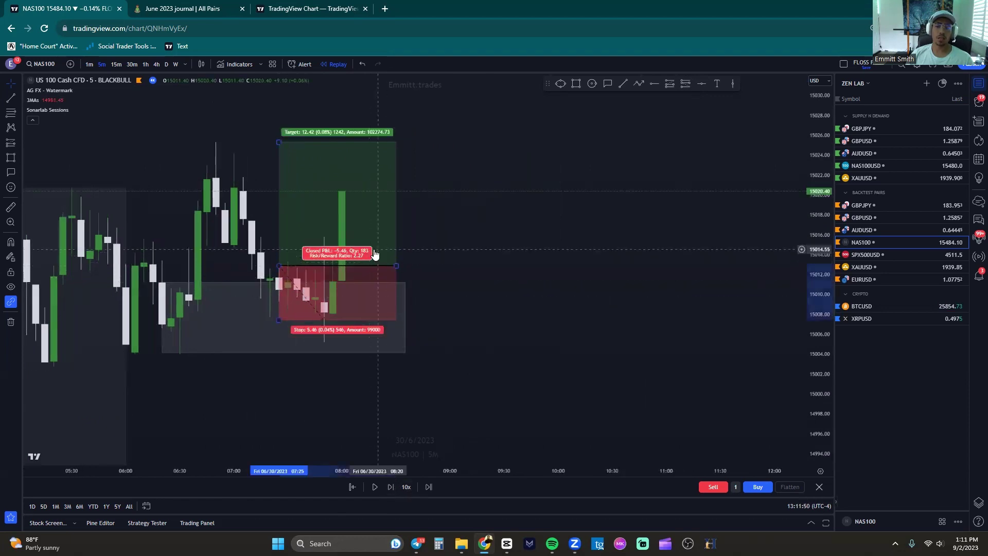
{"action": "left_click_drag", "start_coordinate": [369, 264], "coordinate": [432, 239]}
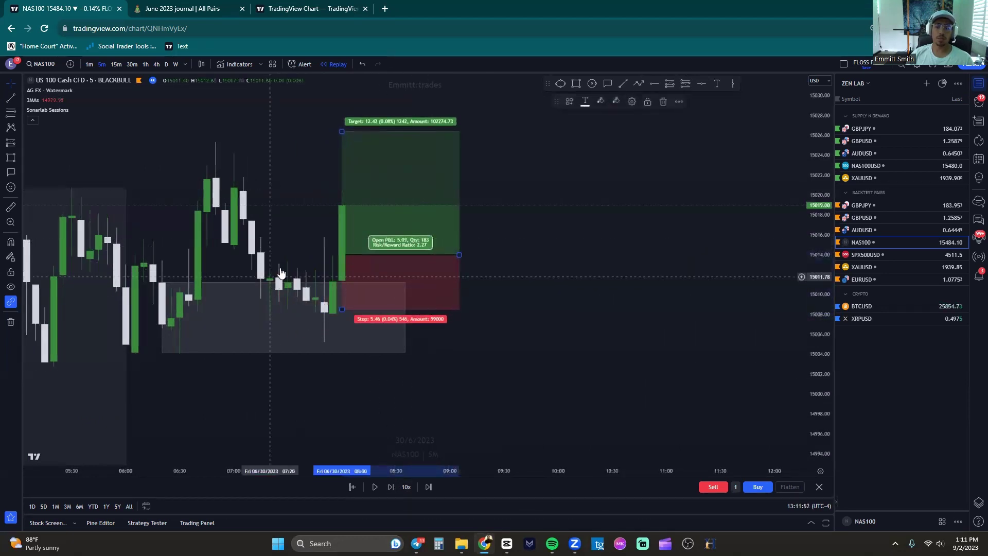
{"action": "left_click_drag", "start_coordinate": [341, 309], "coordinate": [342, 344]}
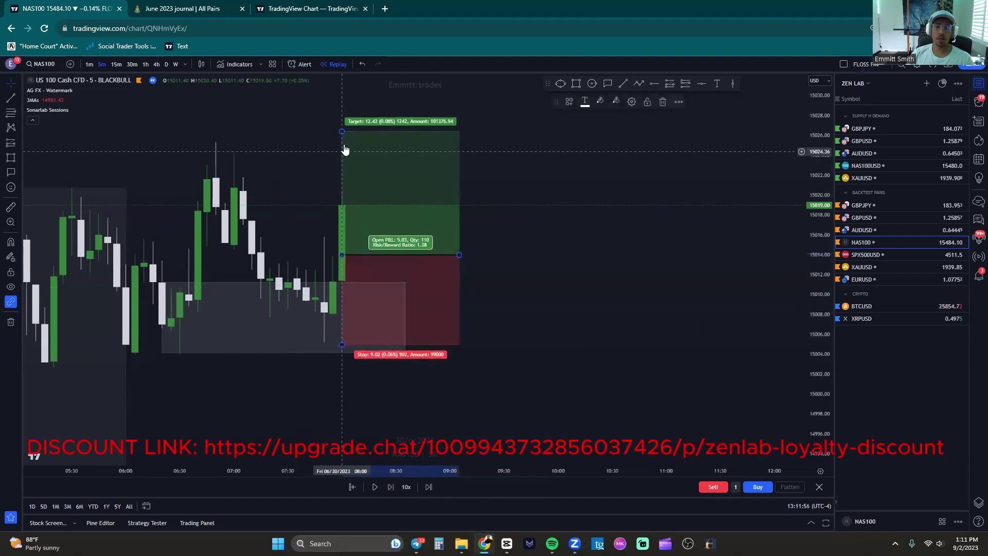
{"action": "left_click_drag", "start_coordinate": [342, 131], "coordinate": [346, 140]}
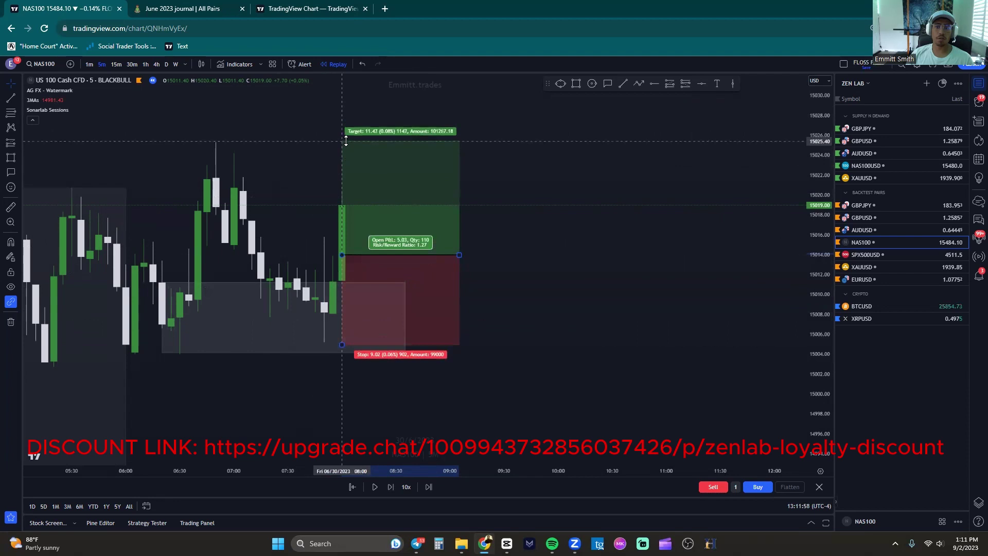
{"action": "left_click", "coordinate": [337, 370]}
Advance the NAS100 replay four bars until price reaches the target.
{"action": "left_click", "coordinate": [390, 486]}
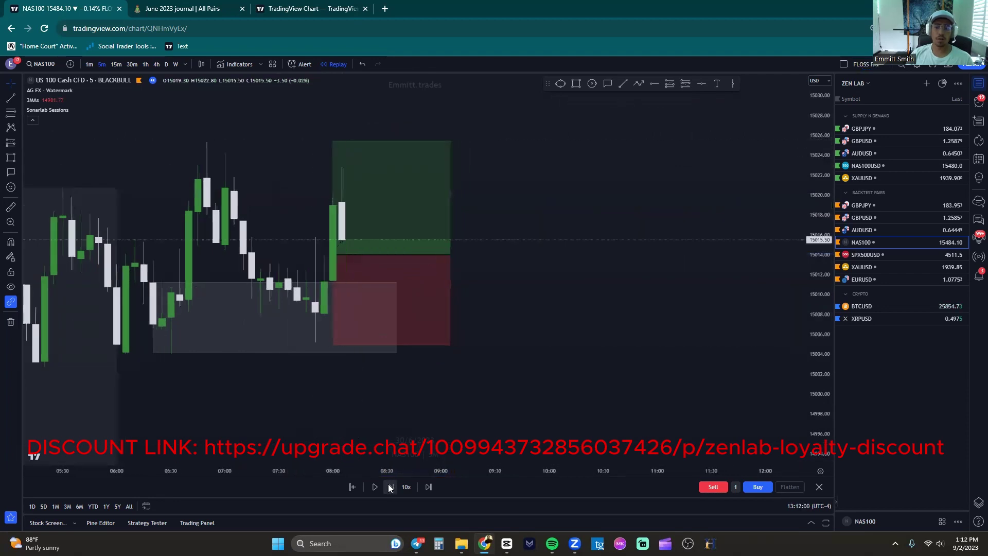
{"action": "left_click", "coordinate": [390, 487]}
{"action": "left_click", "coordinate": [389, 487]}
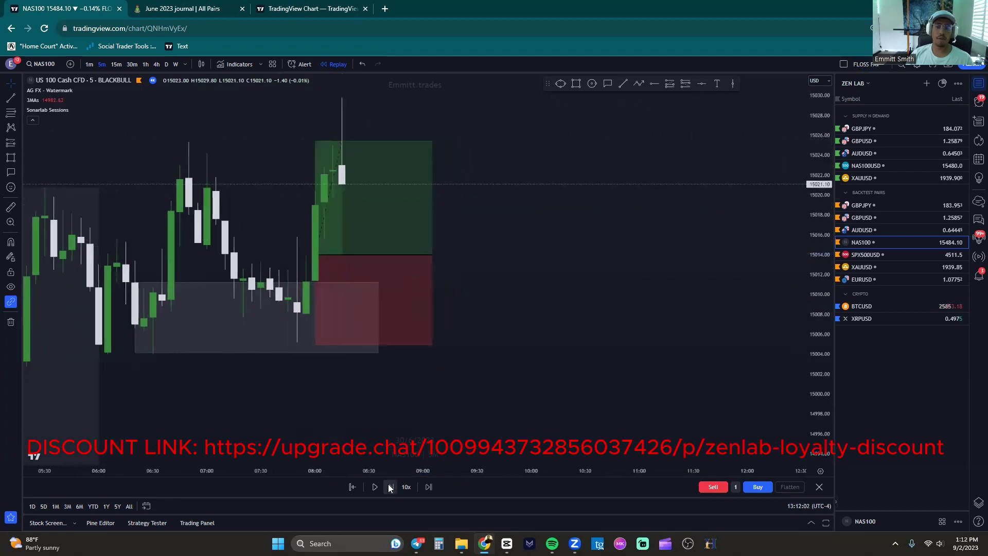
{"action": "left_click", "coordinate": [390, 486]}
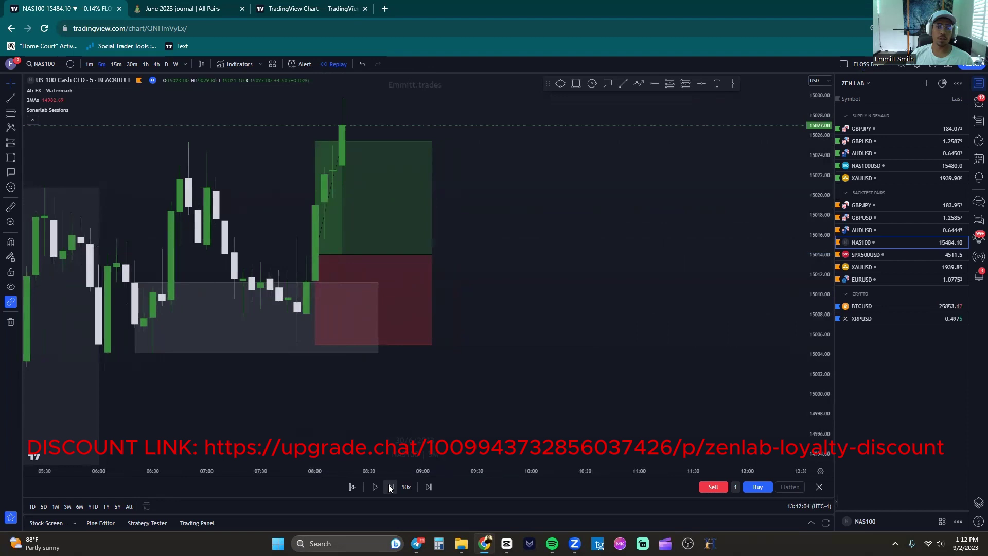
{"action": "scroll", "coordinate": [573, 317], "scroll_direction": "down", "scroll_amount": 2}
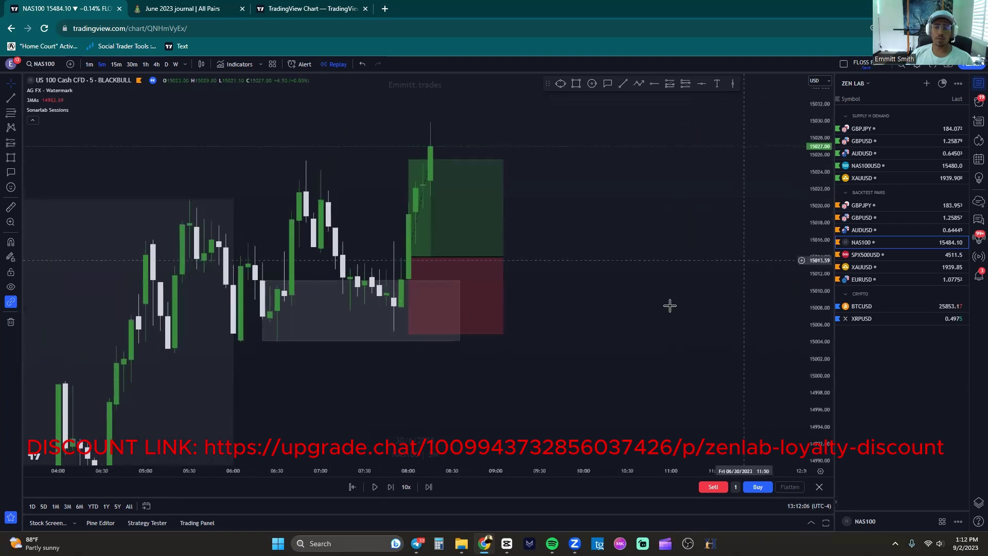
{"action": "scroll", "coordinate": [667, 301], "scroll_direction": "down", "scroll_amount": 2}
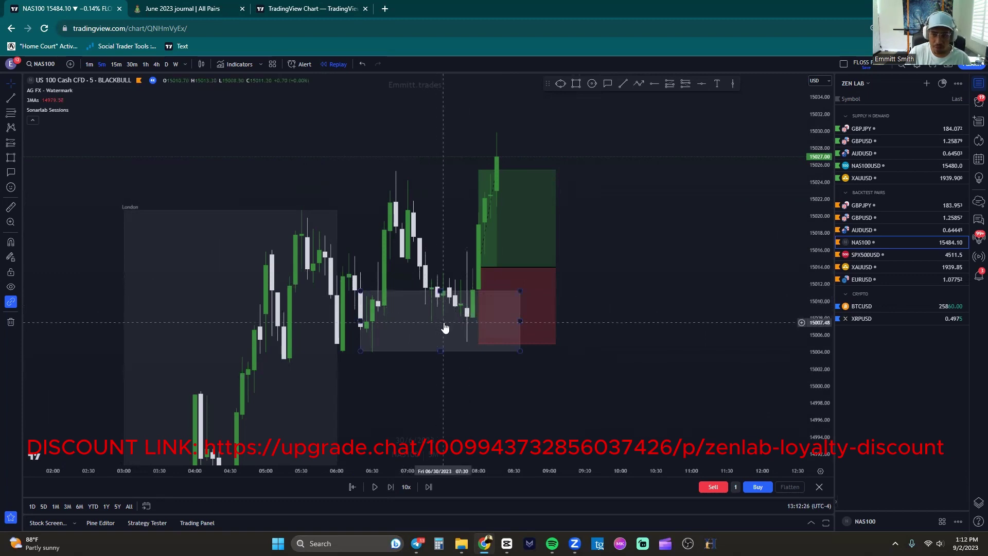
{"action": "left_click", "coordinate": [634, 322], "text": "shift"}
{"action": "left_click", "coordinate": [640, 347]}
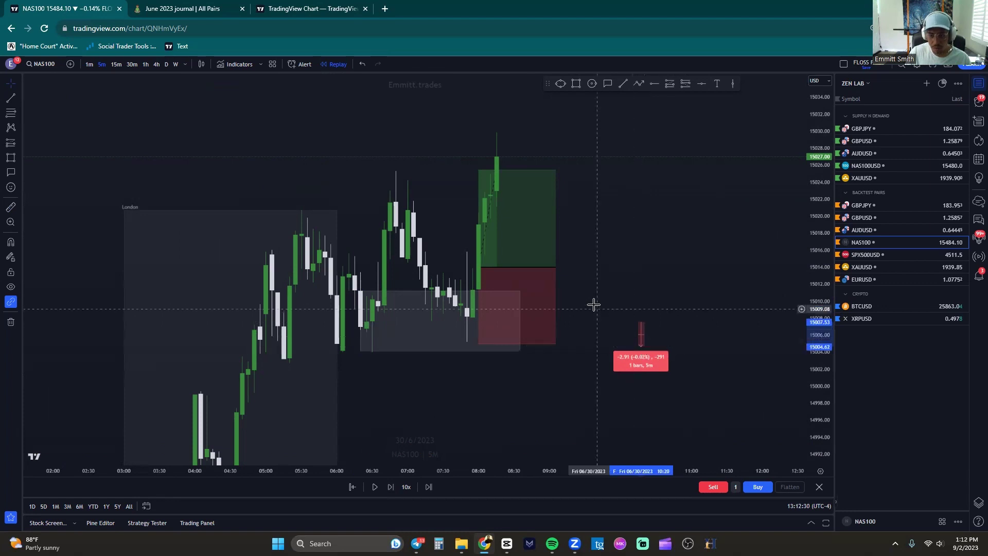
{"action": "left_click", "coordinate": [594, 306]}
{"action": "left_click_drag", "start_coordinate": [580, 303], "coordinate": [574, 302]}
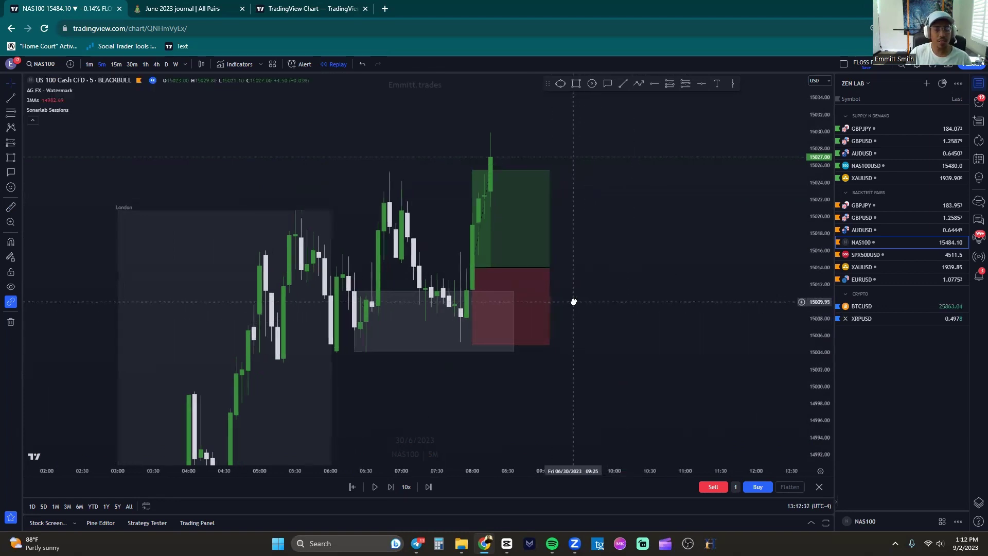
{"action": "left_click_drag", "start_coordinate": [441, 236], "coordinate": [493, 222]}
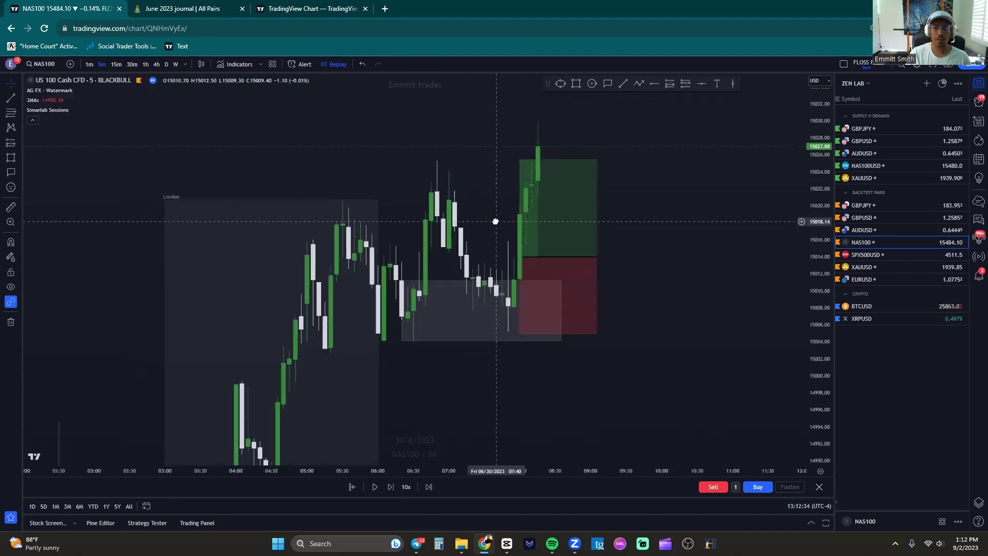
{"action": "left_click_drag", "start_coordinate": [804, 133], "coordinate": [807, 209]}
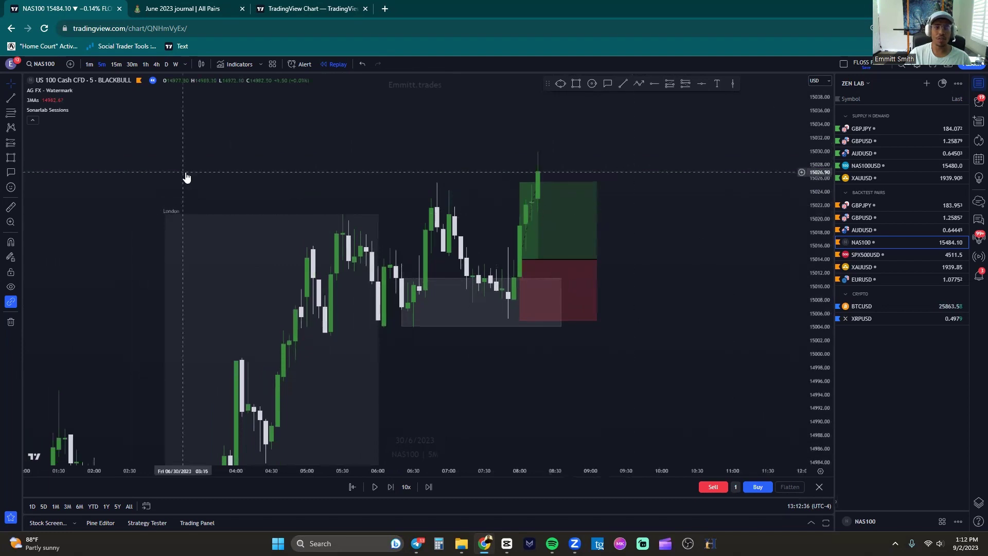